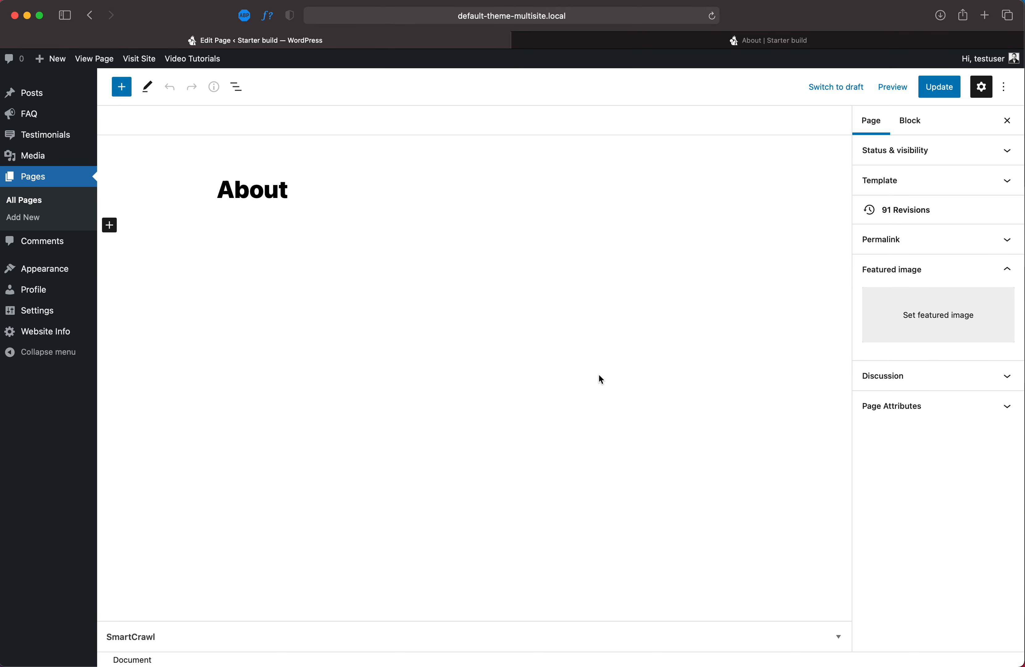
Change the page title from About to Unicorn, update the page and reload its live version.
drag(219, 191, 284, 191)
text(Unicorn)
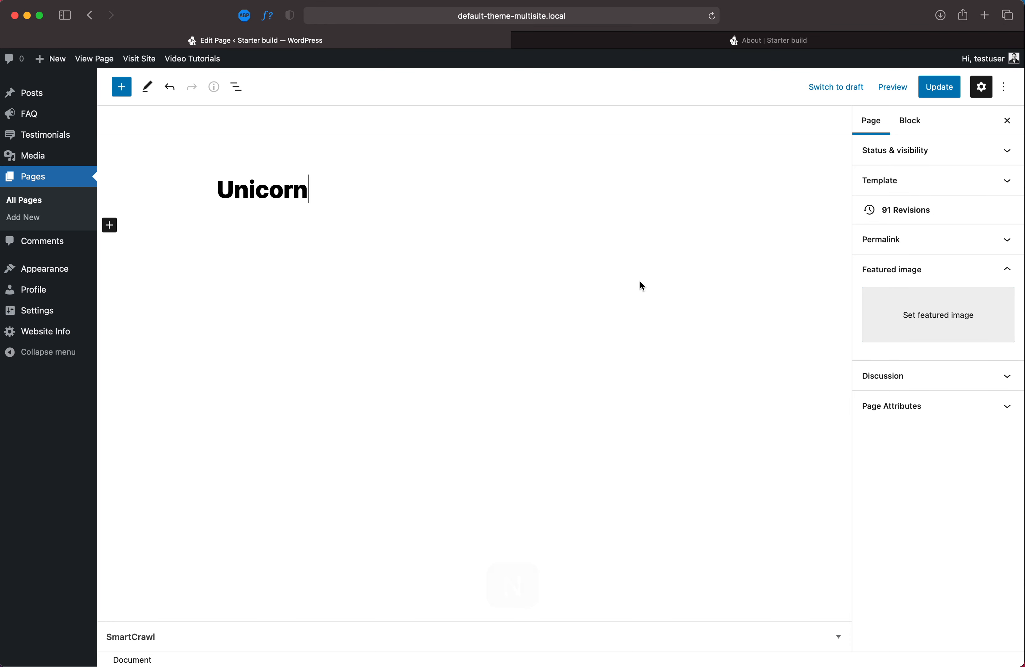
click(936, 95)
click(766, 45)
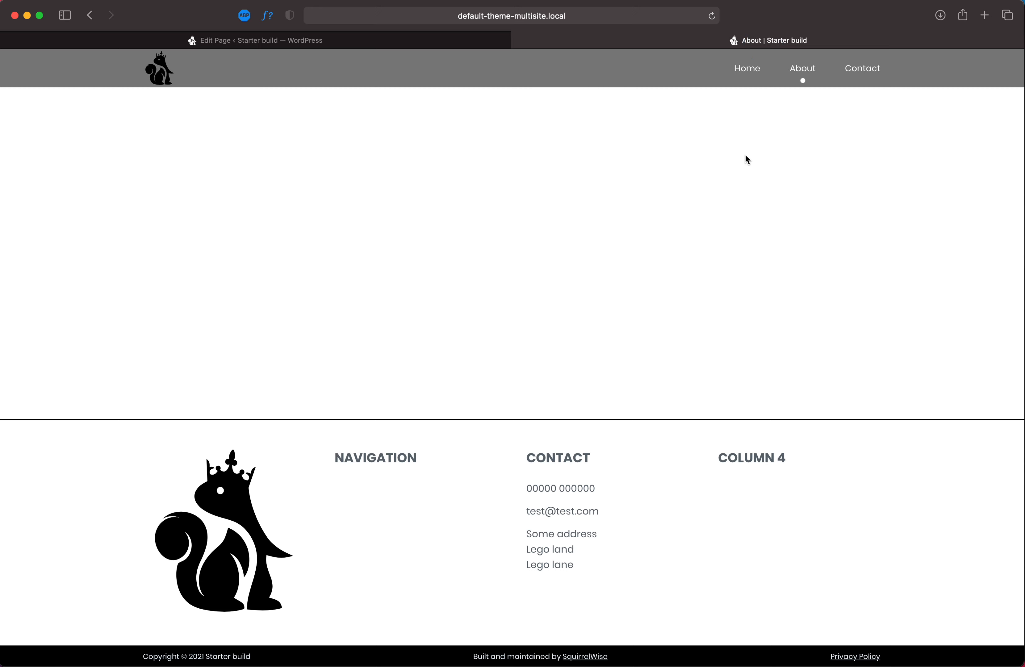
key(super+r)
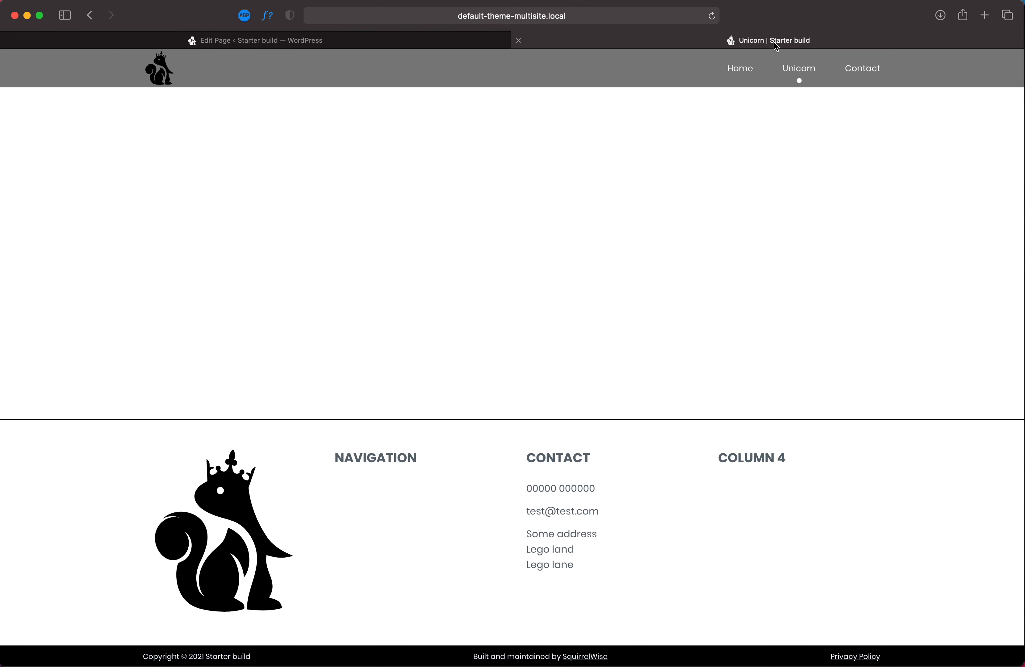
Show the live page's full web address and highlight the slug at its end.
click(507, 17)
click(485, 18)
drag(484, 18, 508, 17)
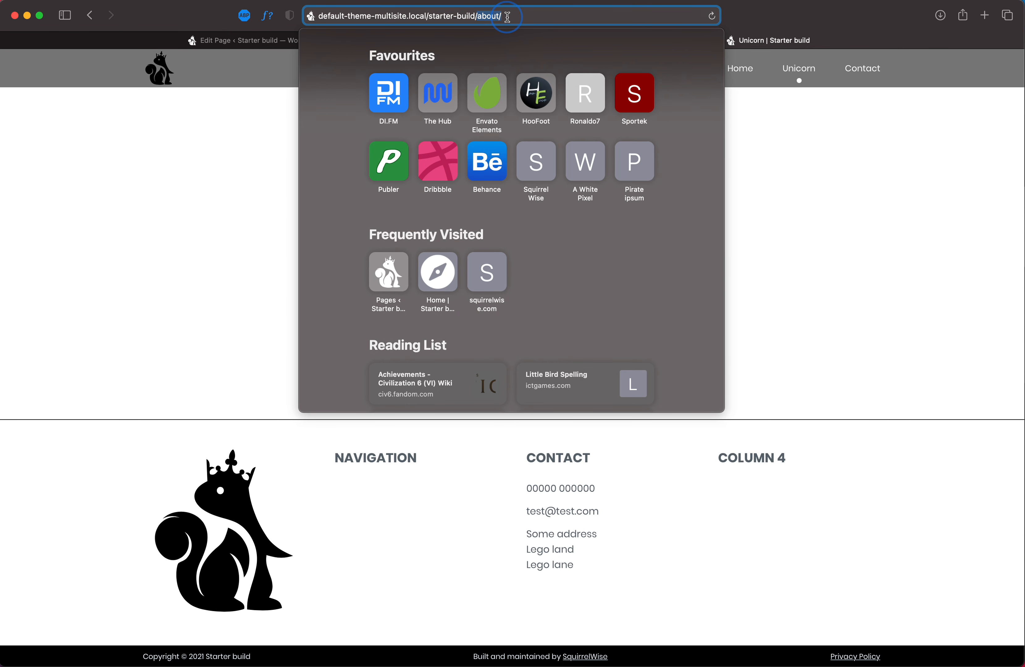
Return to the page editor, set the permalink's URL slug to unicorn and update the page.
click(243, 41)
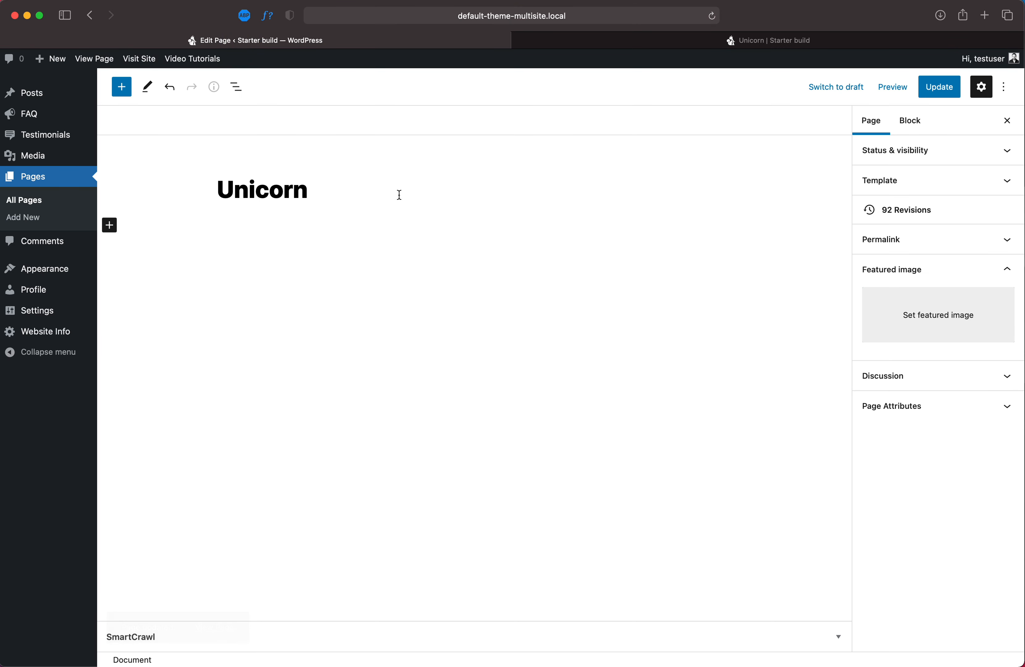
drag(222, 187, 322, 187)
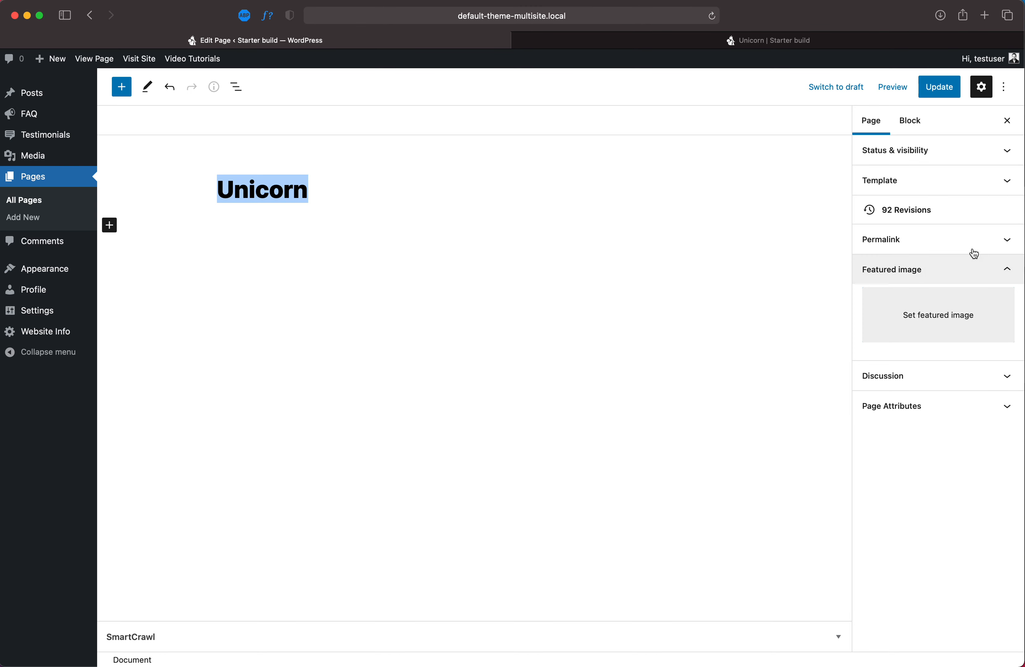
click(882, 247)
drag(905, 287, 825, 284)
text(unicorn)
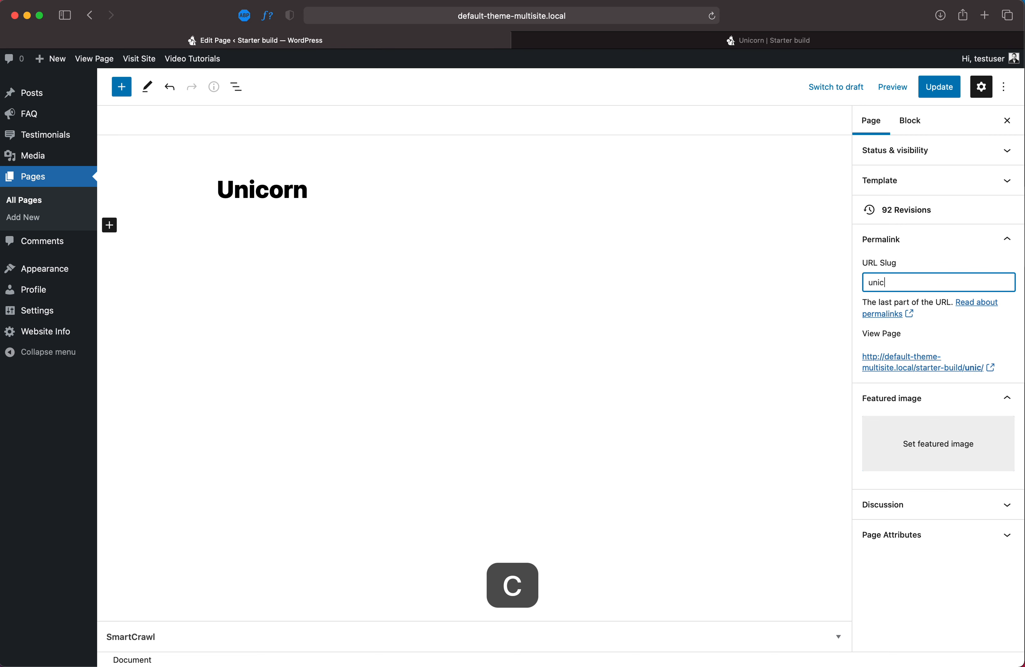
click(935, 89)
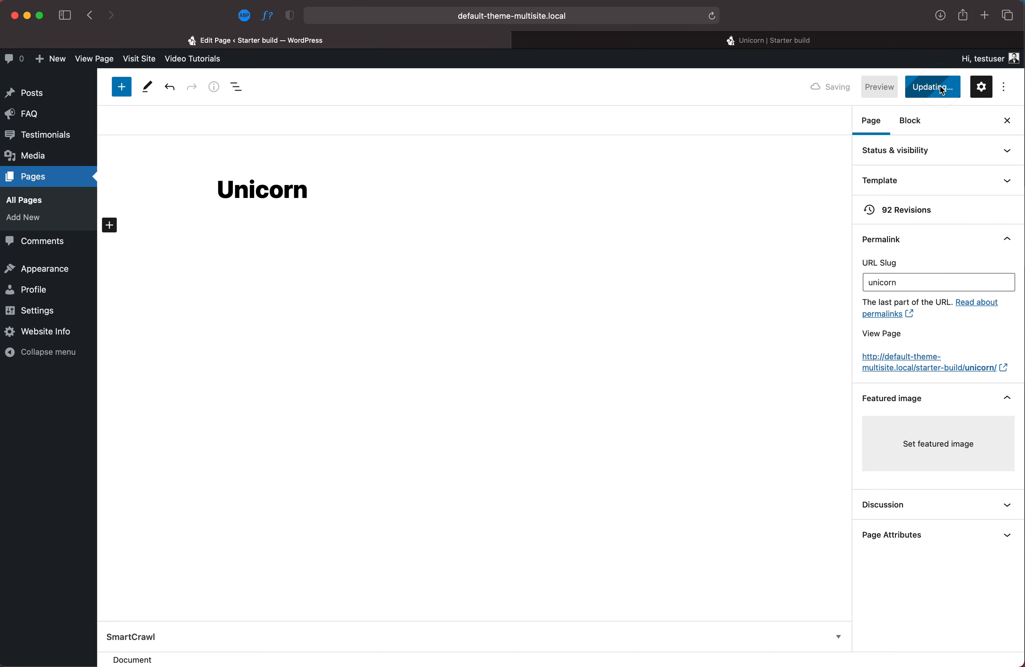
double_click(312, 190)
click(901, 286)
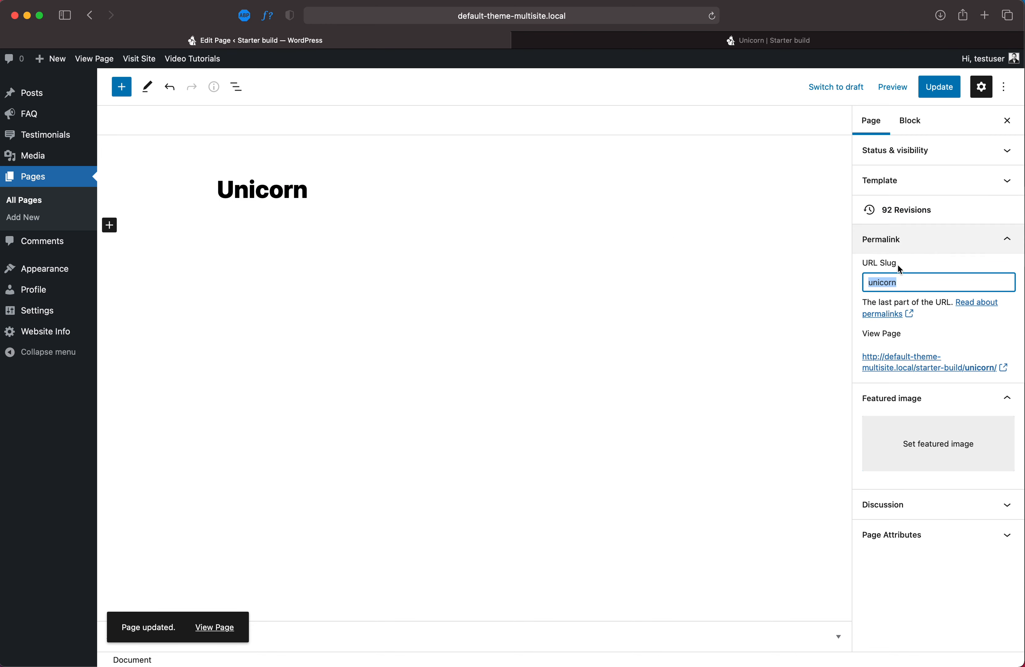
Reload the live page at its old about address and highlight the text it shows.
click(713, 35)
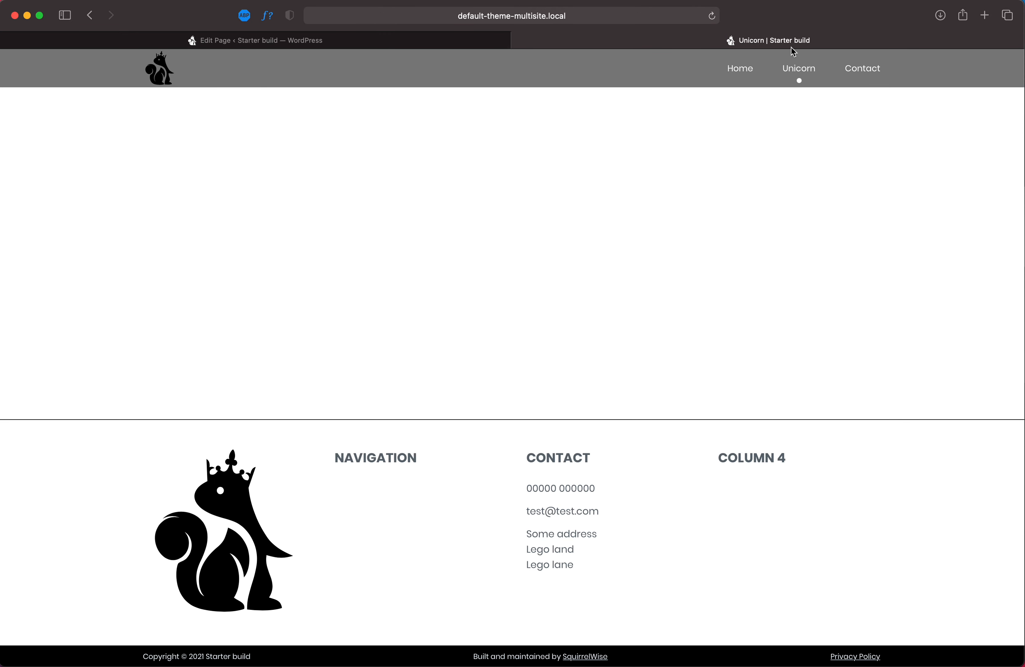
click(631, 20)
click(526, 16)
key(super+r)
drag(478, 282, 572, 373)
click(582, 382)
drag(728, 346, 484, 310)
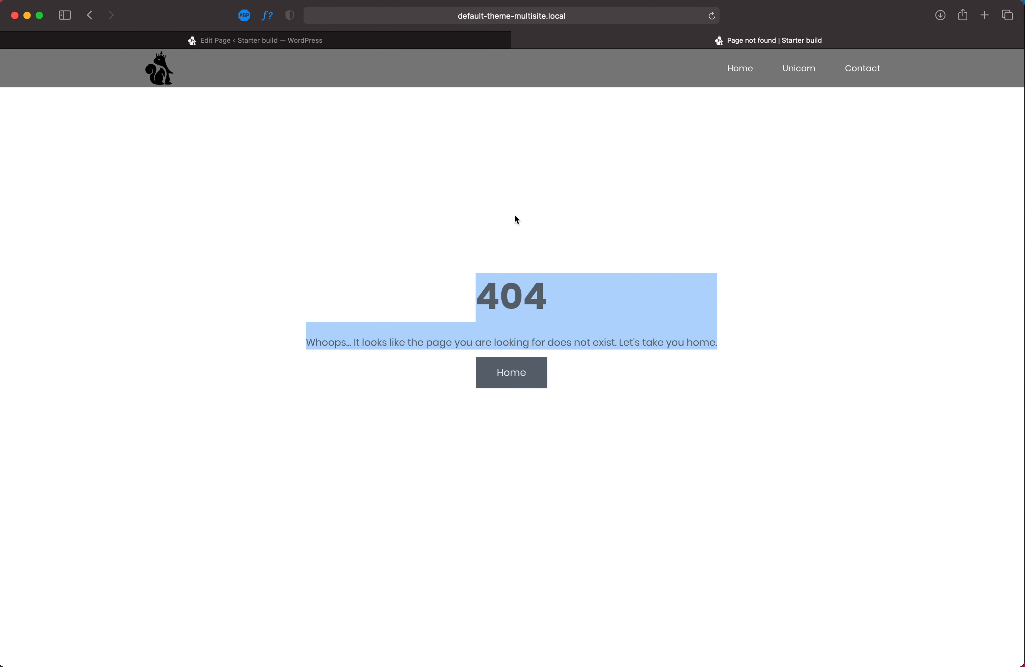
Replace the slug in the live page's address with unicorn and load that address.
click(529, 22)
click(527, 19)
drag(502, 19, 476, 19)
text(u)
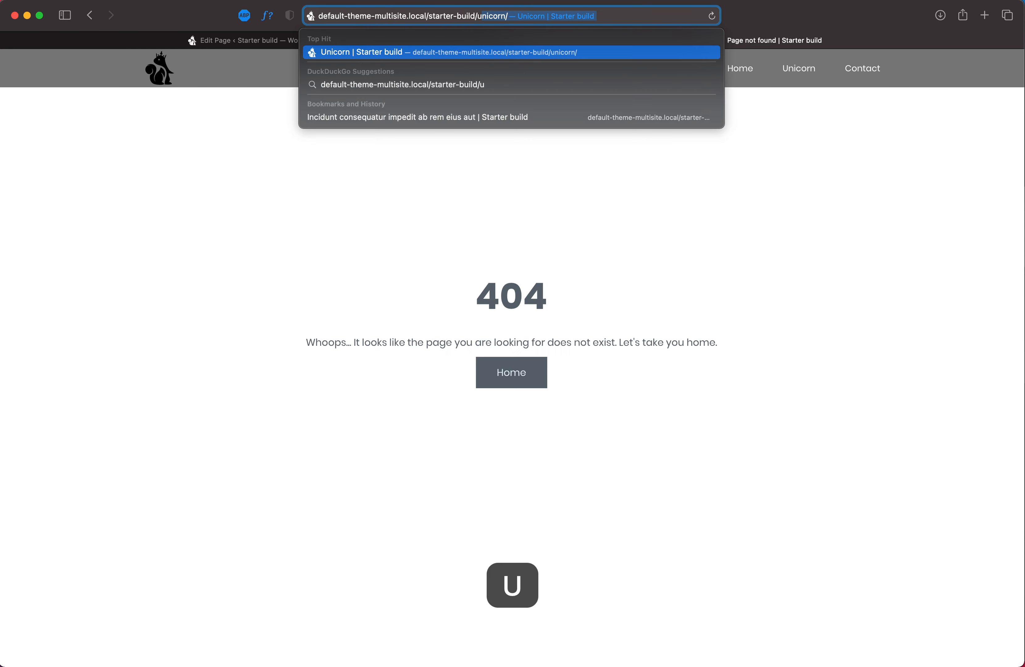
text(niconicorn)
key(Return)
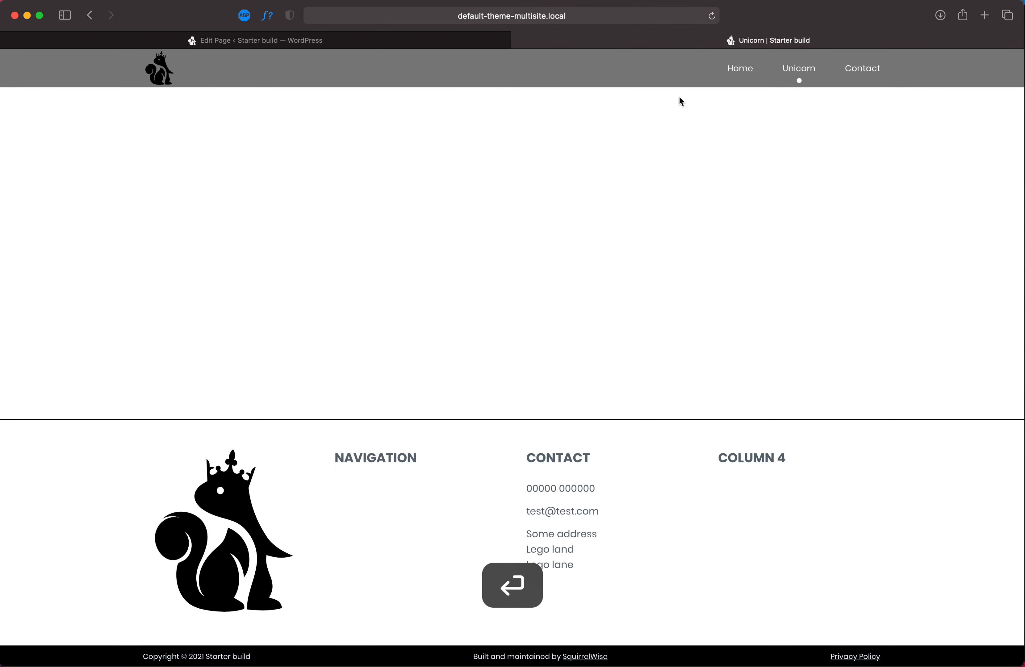
Return to the page editor and change the page title back to About.
click(392, 41)
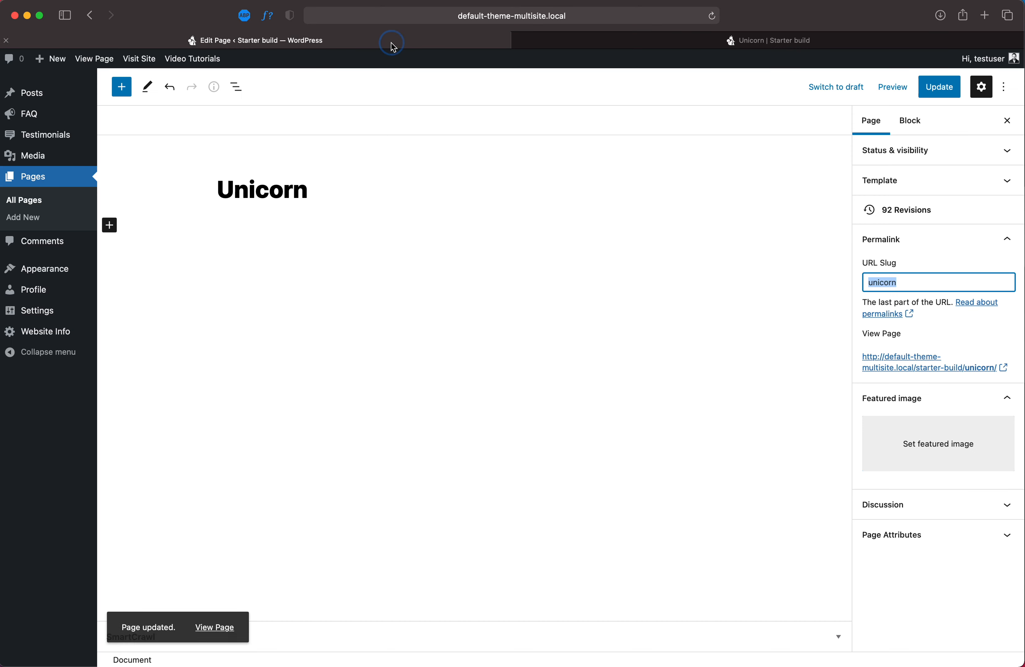
double_click(286, 190)
text(about)
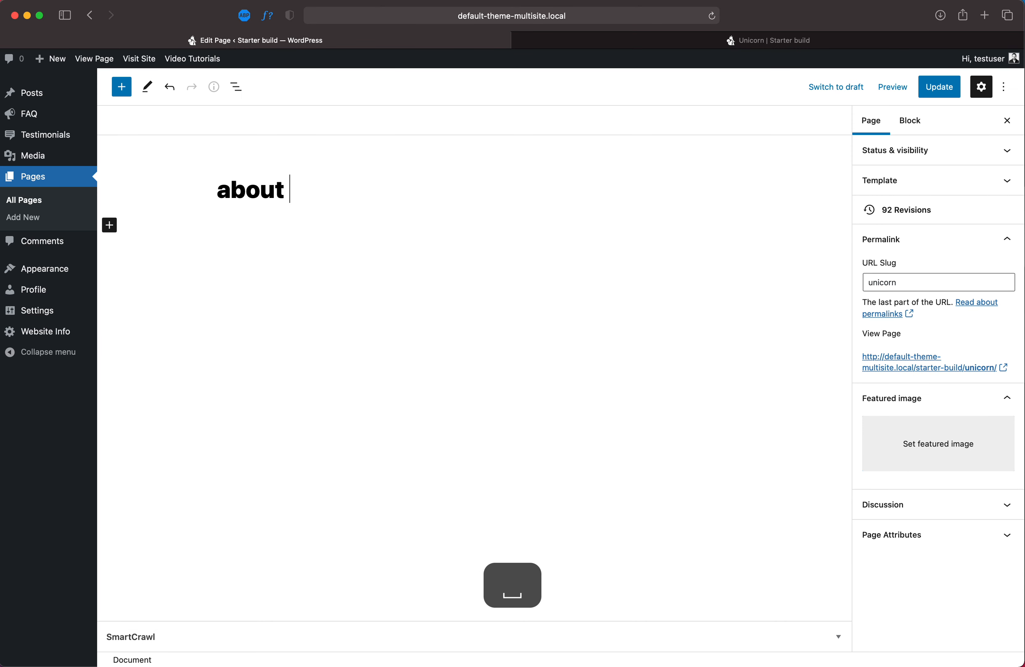
click(230, 190)
key(BackSpace)
text(A)
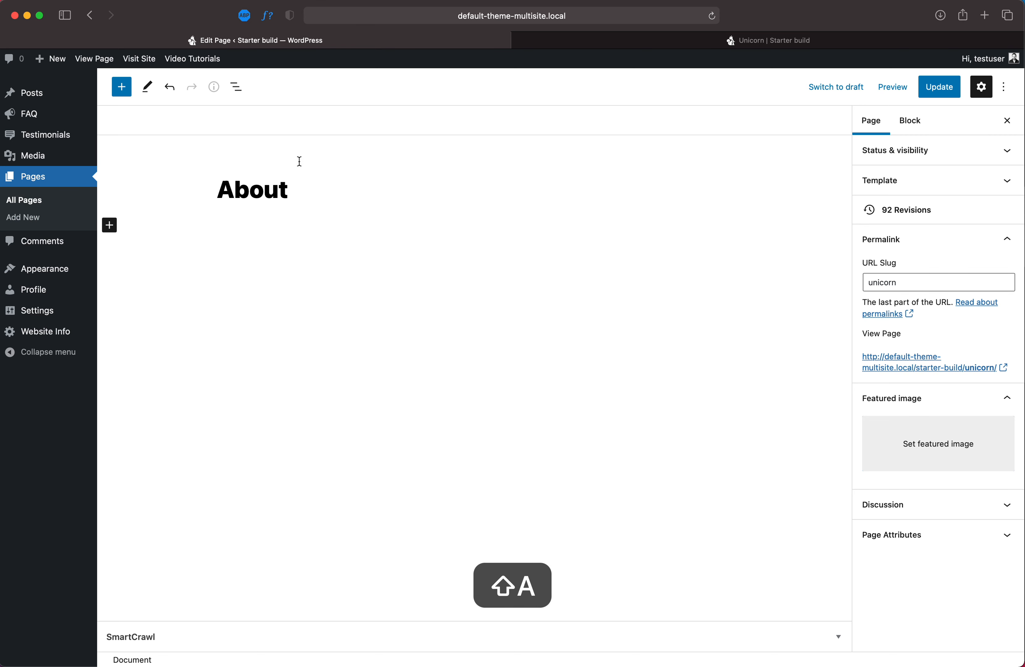
Set the permalink's URL slug to about and save the page.
drag(898, 287, 844, 282)
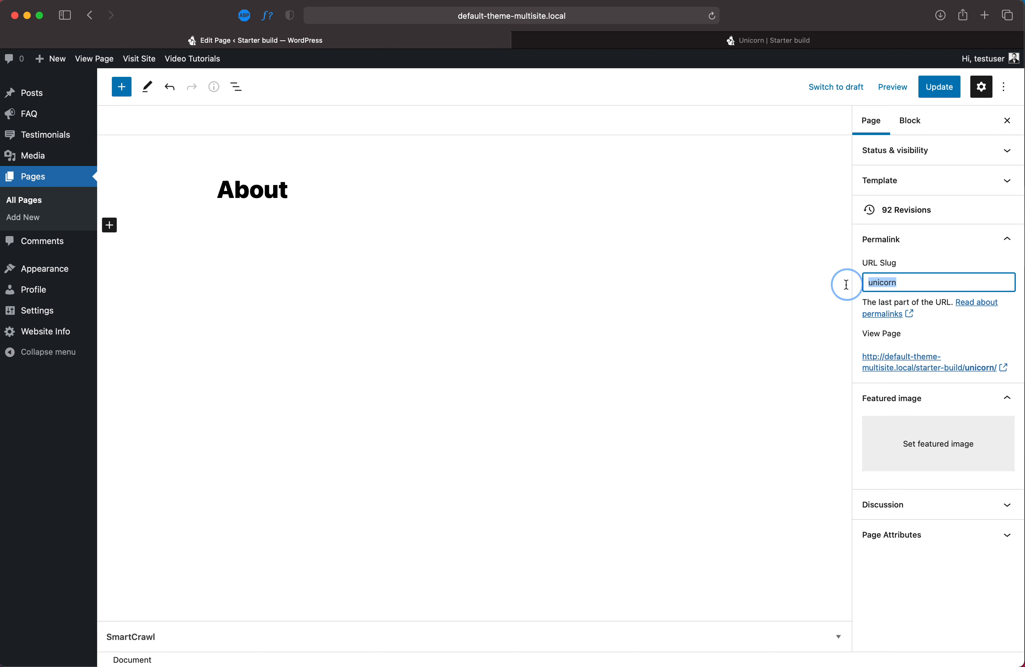
text(About)
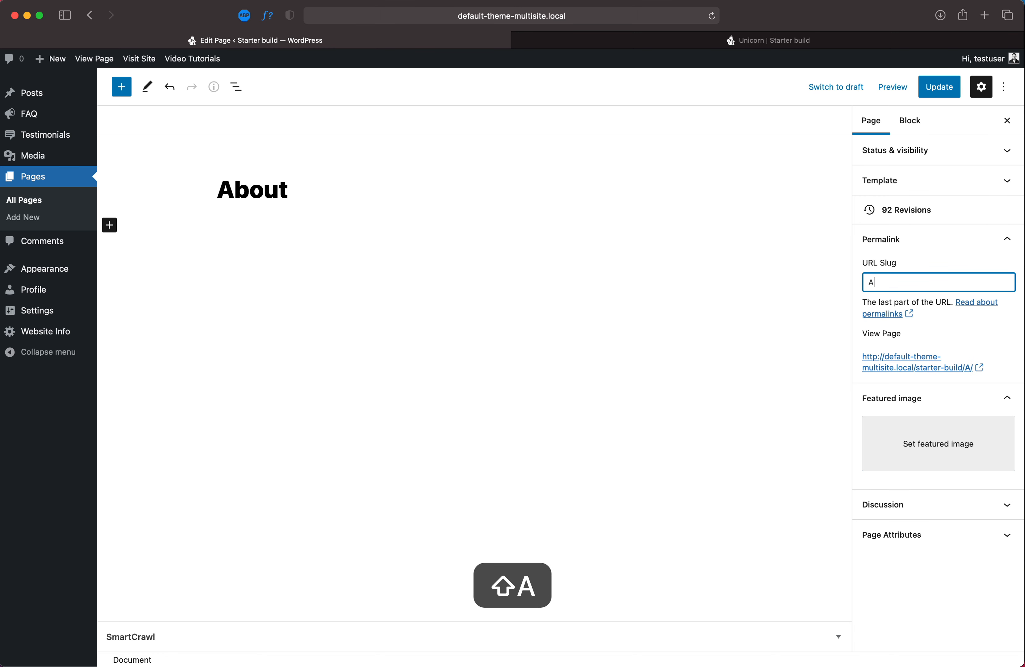
key(super+s)
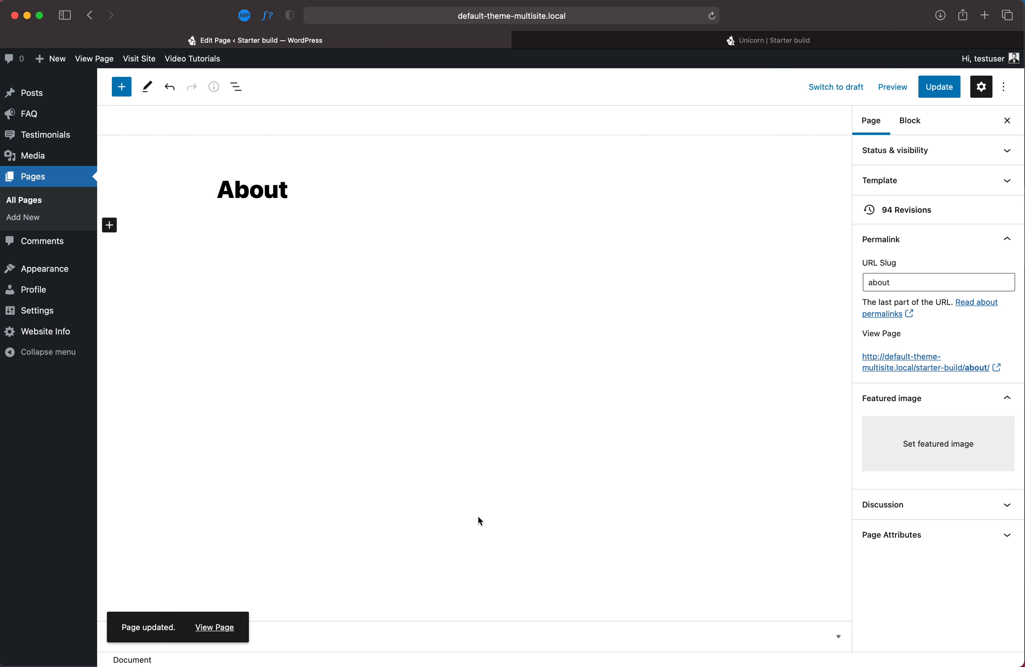
Expand the page's SmartCrawl section to view its SEO settings and collapse it again.
click(839, 637)
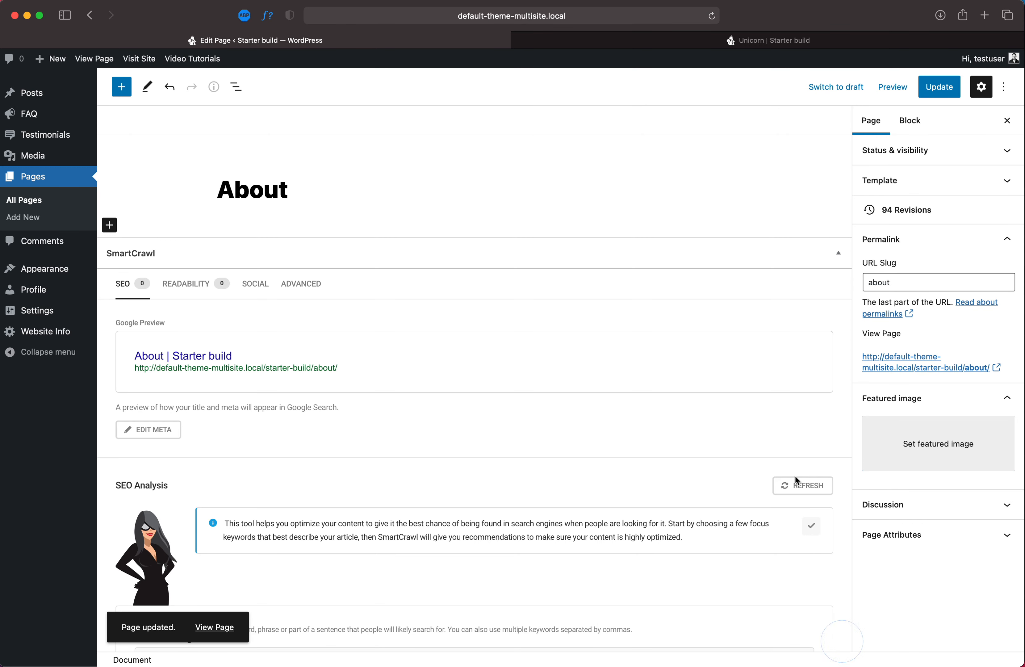
click(838, 253)
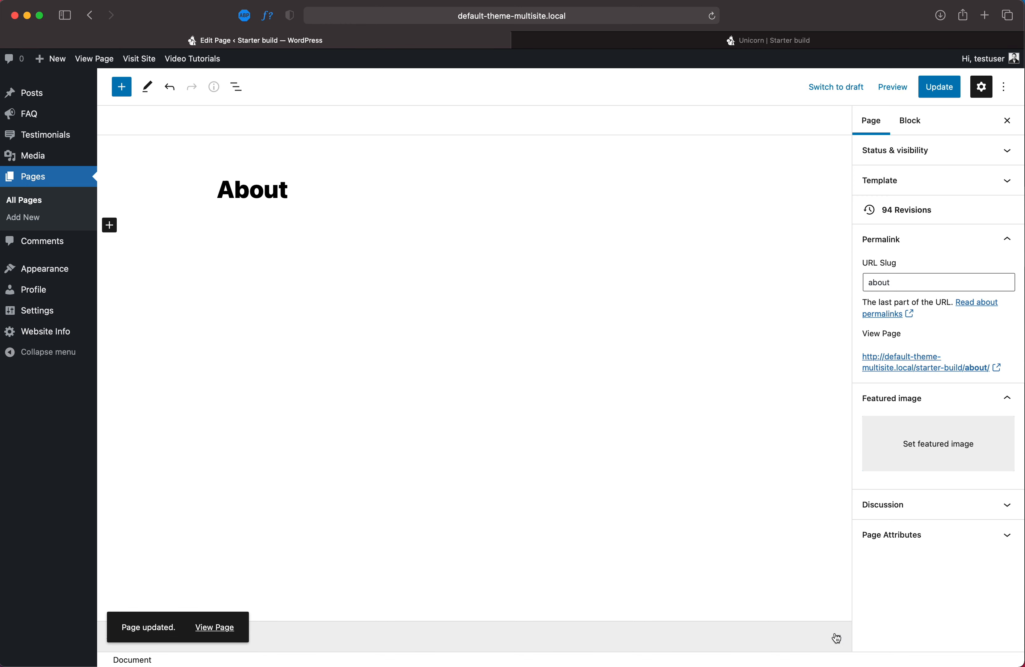
click(841, 640)
click(838, 254)
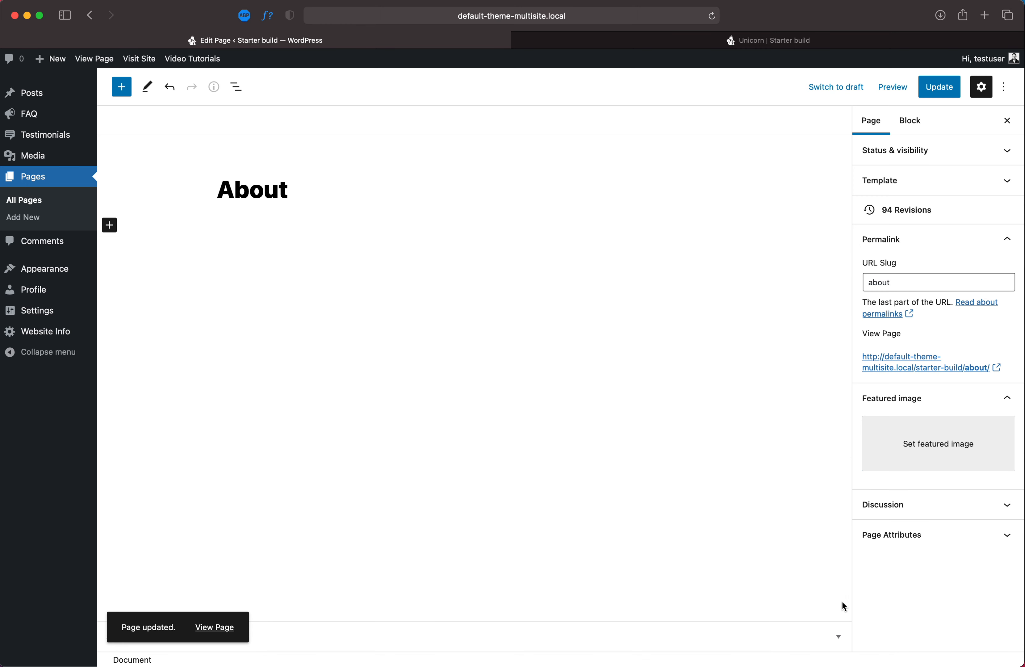
click(832, 640)
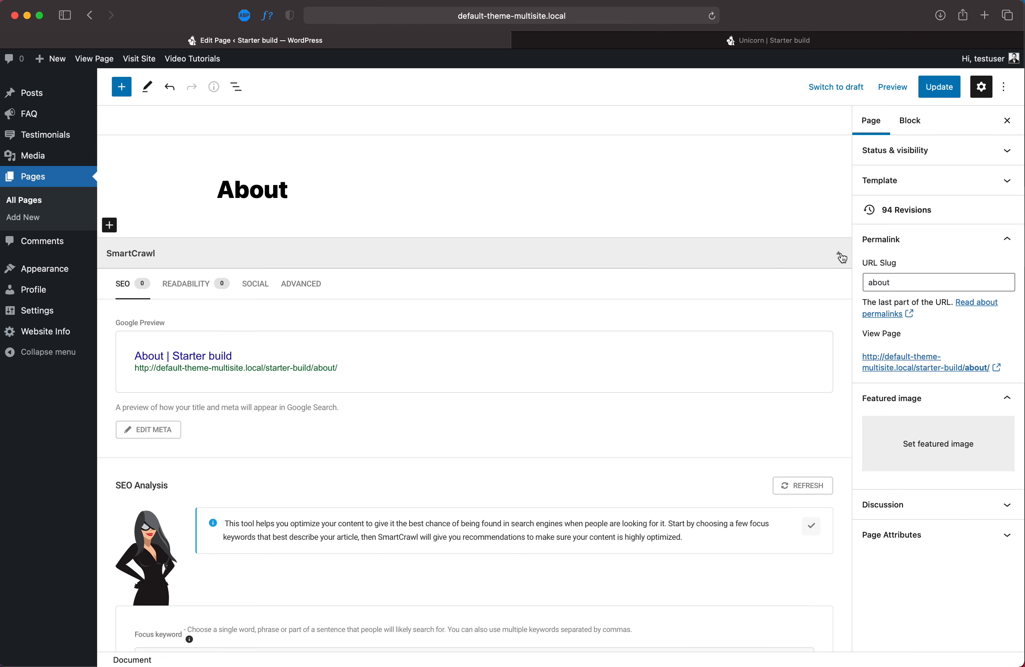
click(841, 257)
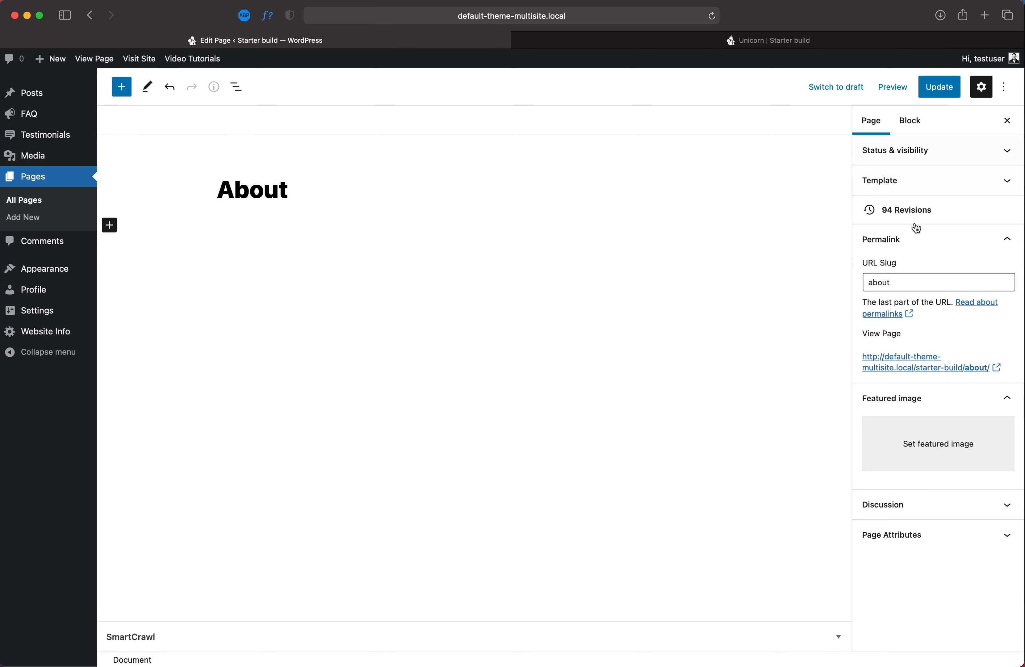
Turn on the editor's Fullscreen mode and switch it off again.
click(1008, 90)
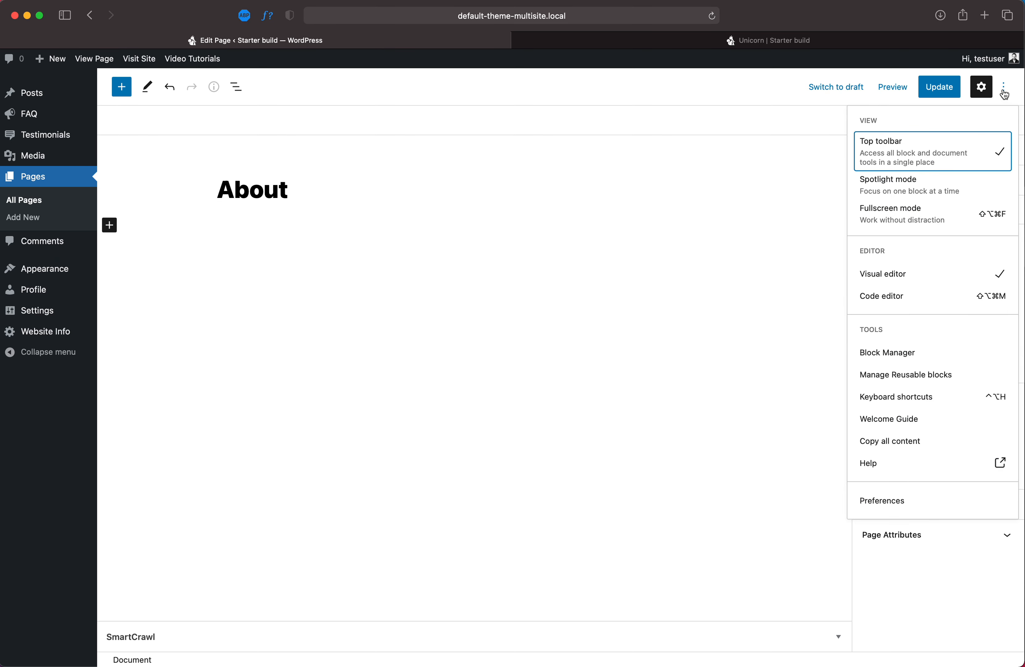
click(1001, 96)
click(1003, 90)
click(924, 222)
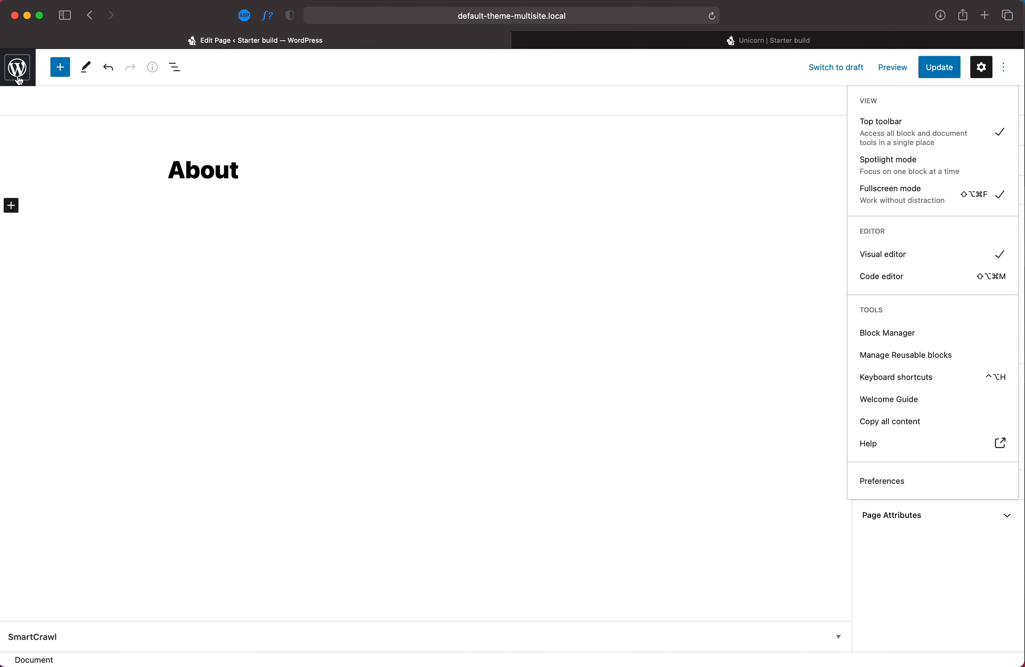
click(1007, 74)
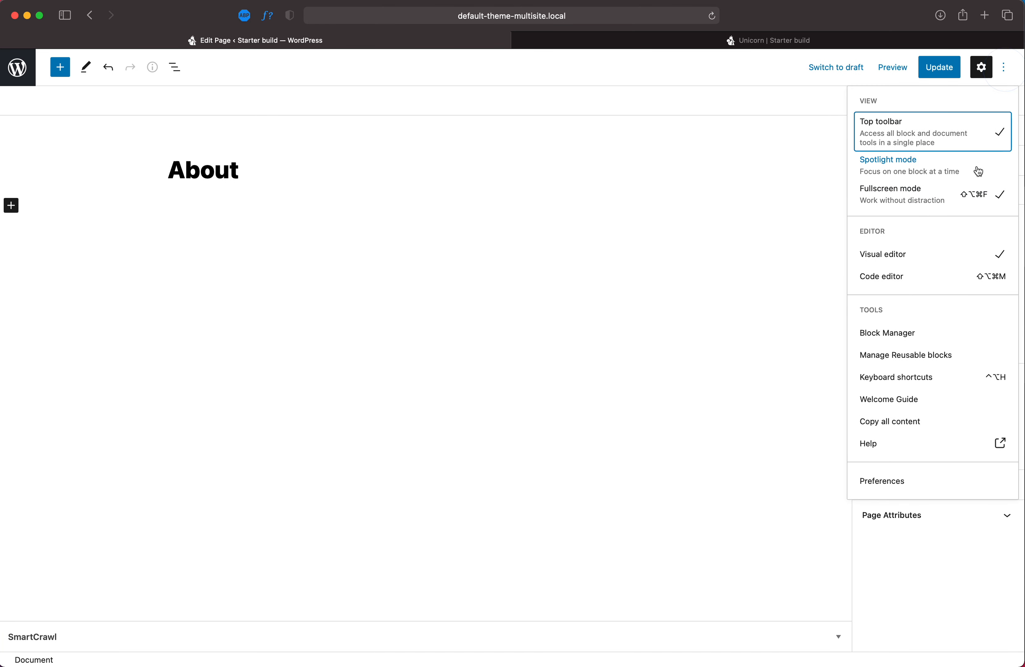
click(922, 204)
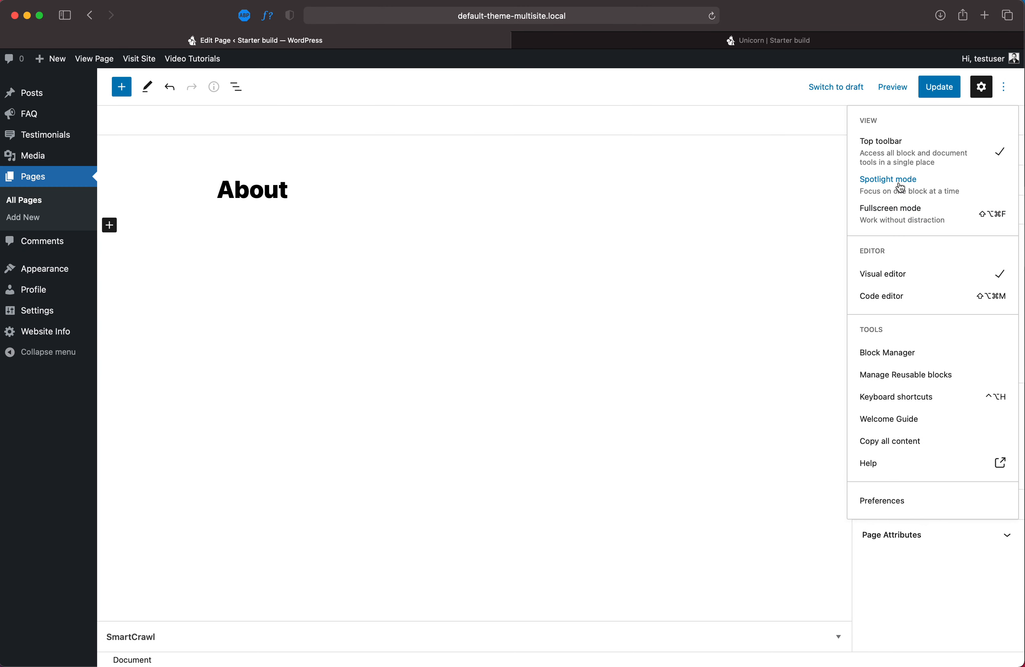
Insert several Heading and text blocks below the About title, close the block library and look through the blocks' fields.
click(122, 87)
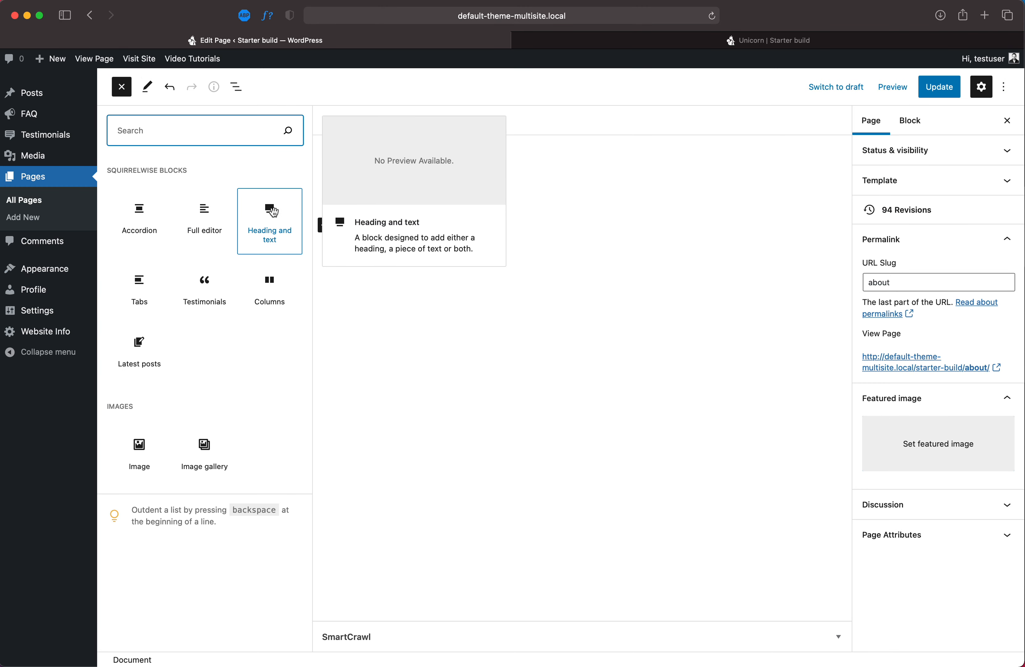
click(277, 234)
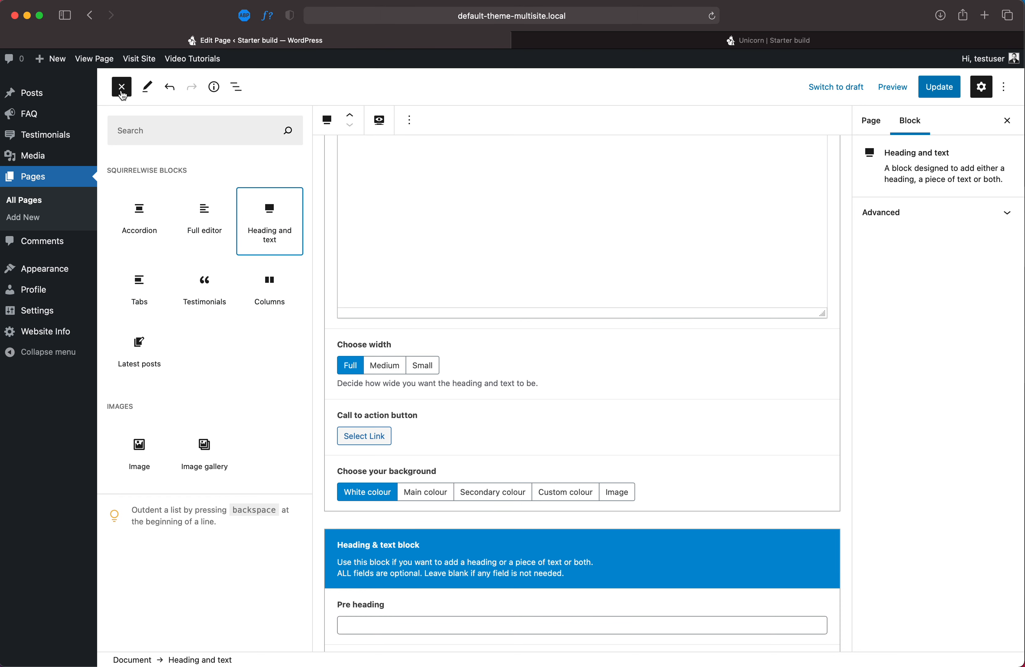
click(126, 96)
scroll(363, 319, down, 3)
scroll(365, 321, up, 10)
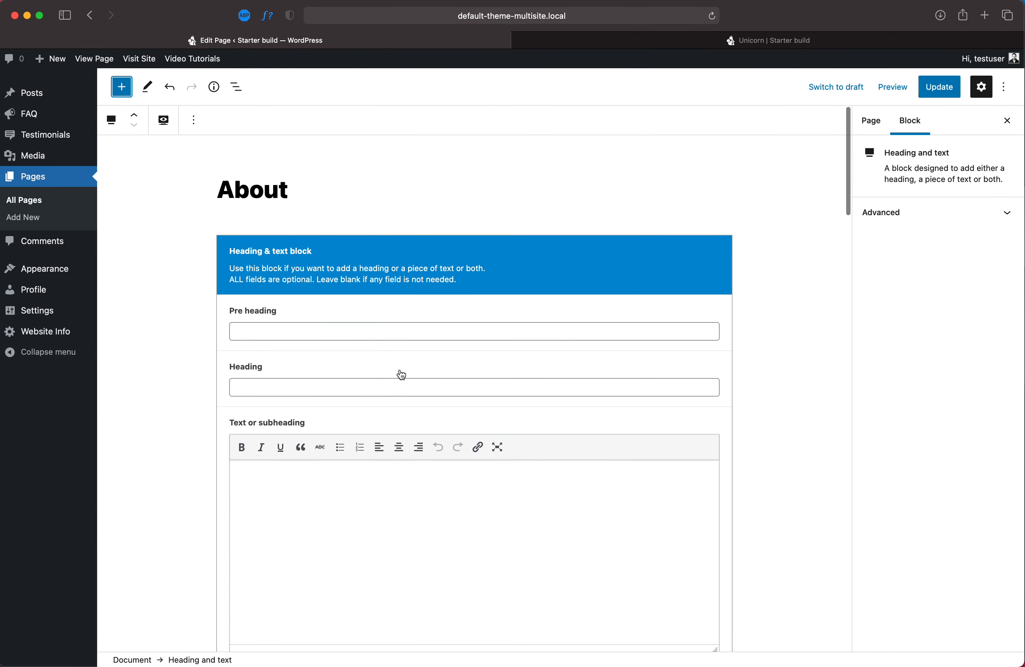
scroll(400, 370, down, 6)
scroll(400, 369, down, 20)
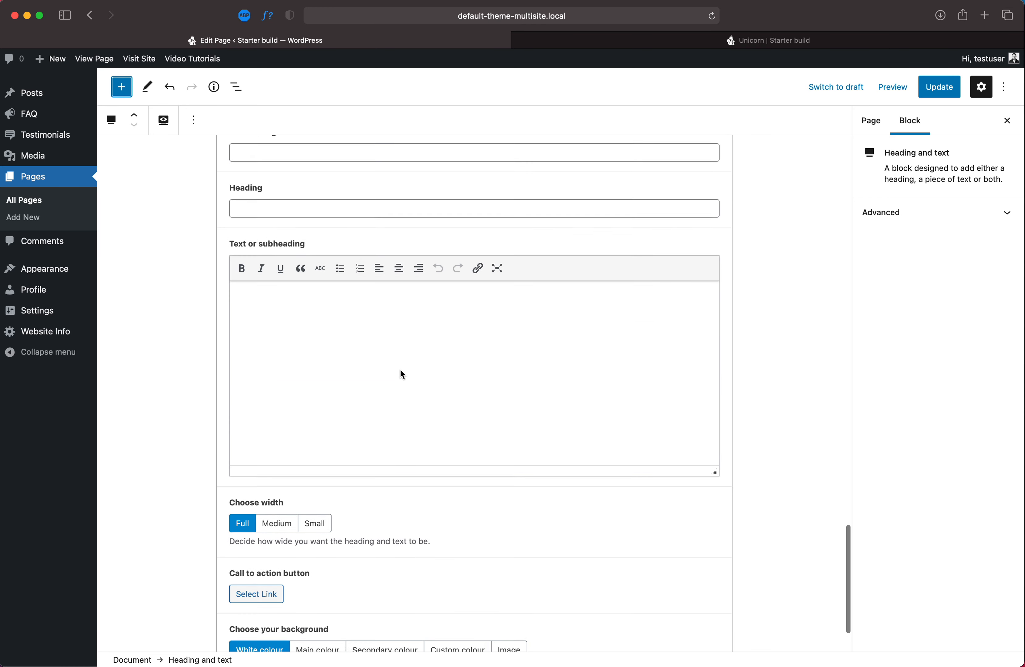
click(409, 299)
scroll(409, 299, up, 6)
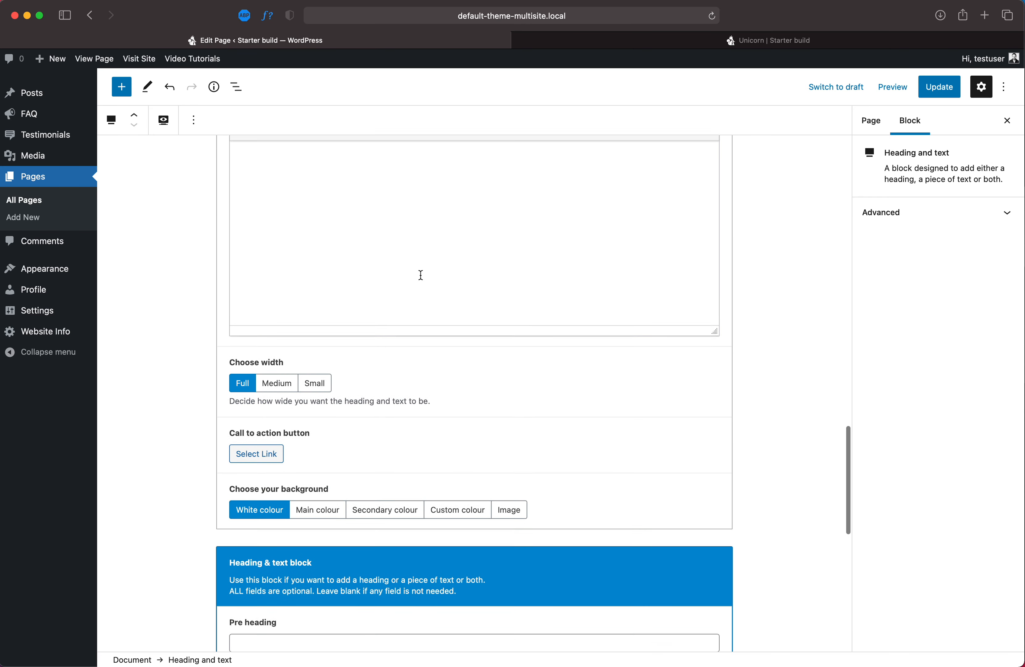
scroll(421, 278, down, 3)
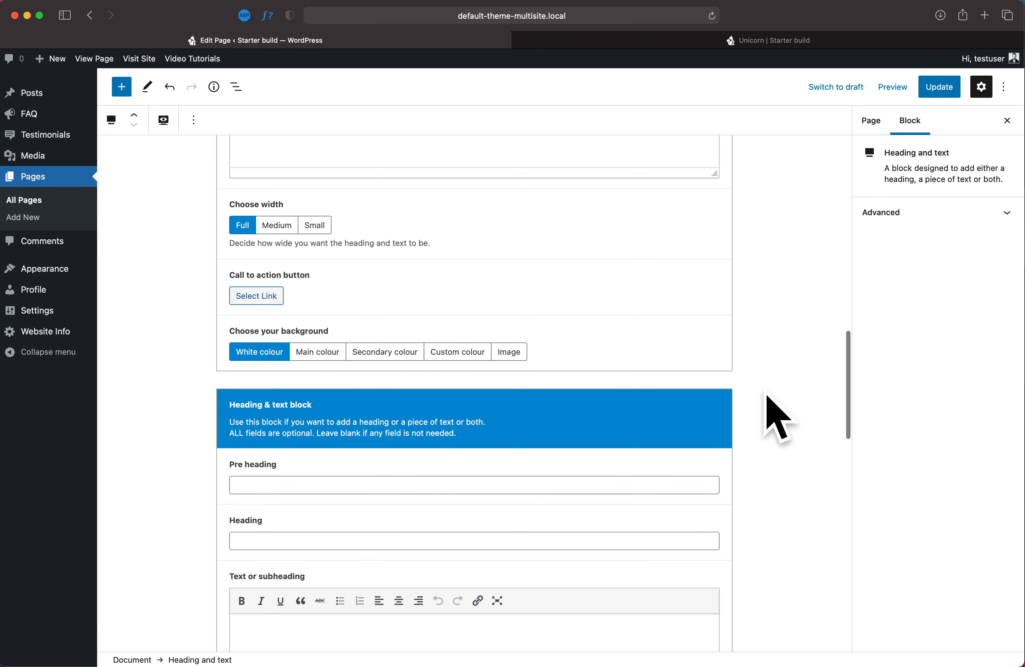
Turn on the editor's Spotlight mode to focus on one block at a time.
click(1008, 87)
click(896, 182)
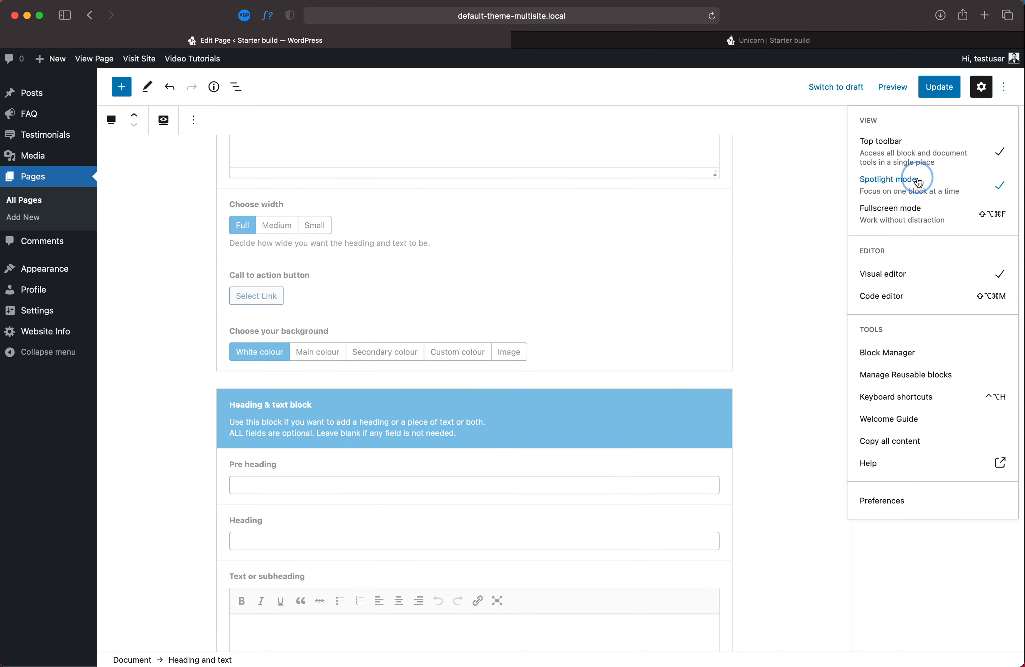
Look through the Heading and text blocks in Spotlight mode and select the first block to focus on it.
scroll(597, 455, down, 9)
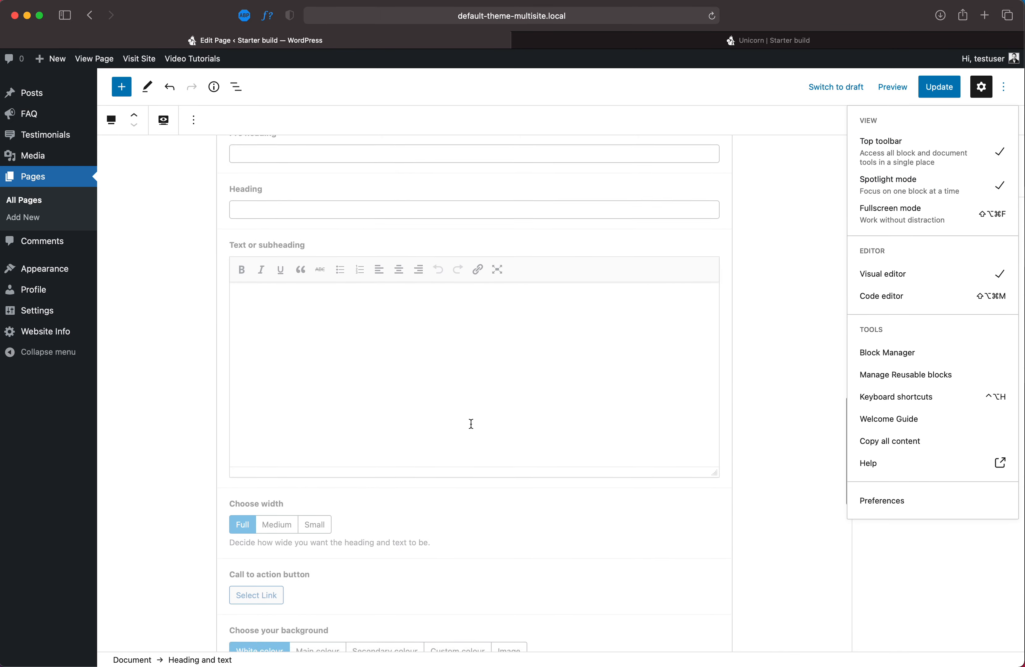
scroll(471, 422, up, 4)
scroll(474, 423, up, 2)
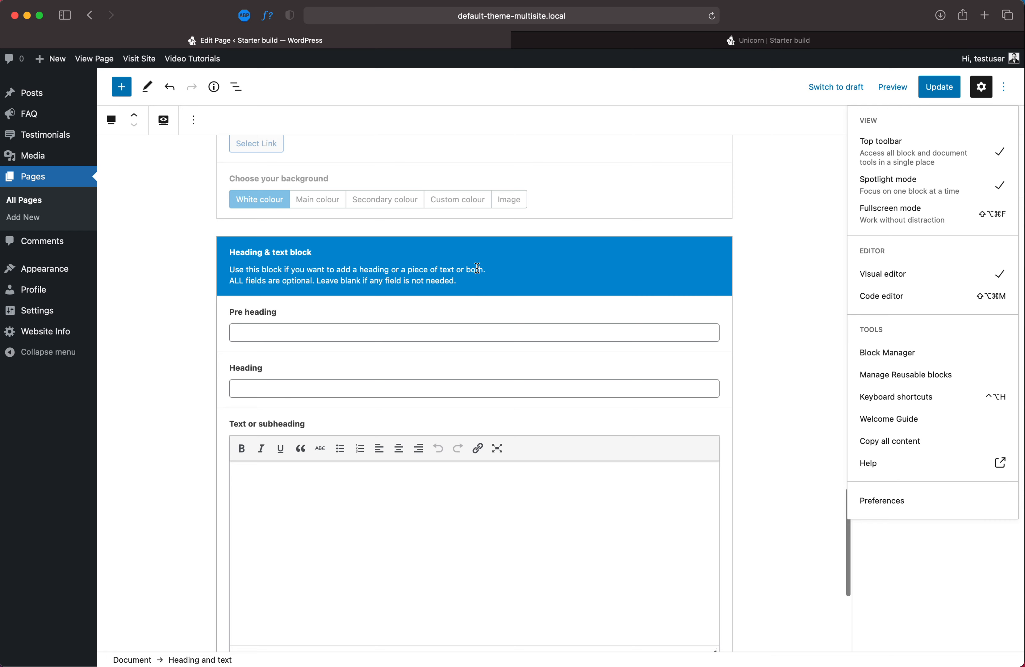
scroll(424, 315, up, 20)
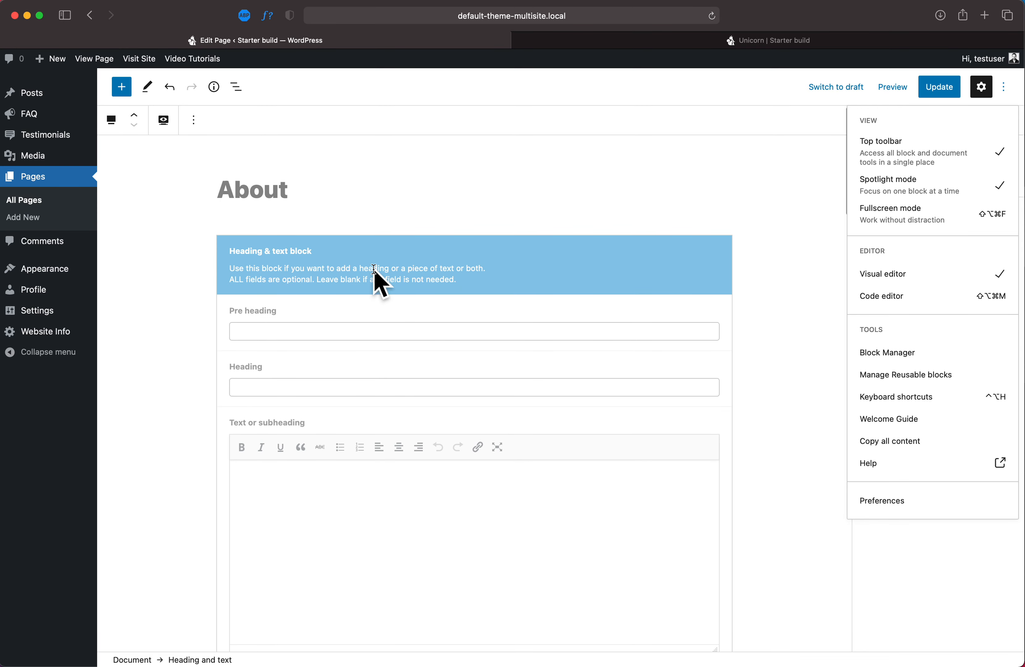
click(374, 269)
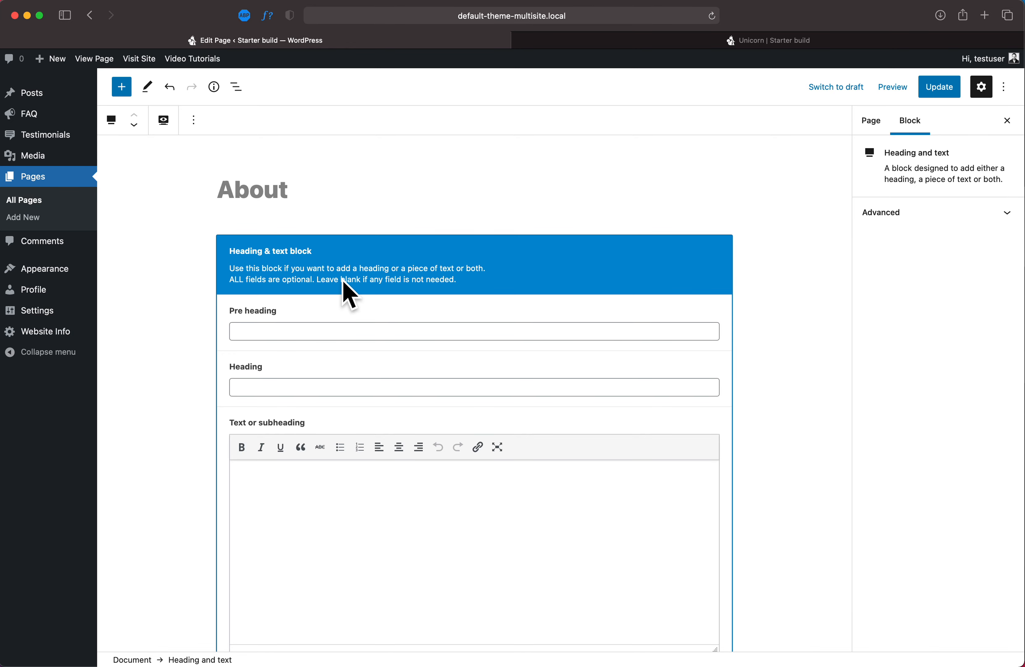
scroll(420, 339, down, 10)
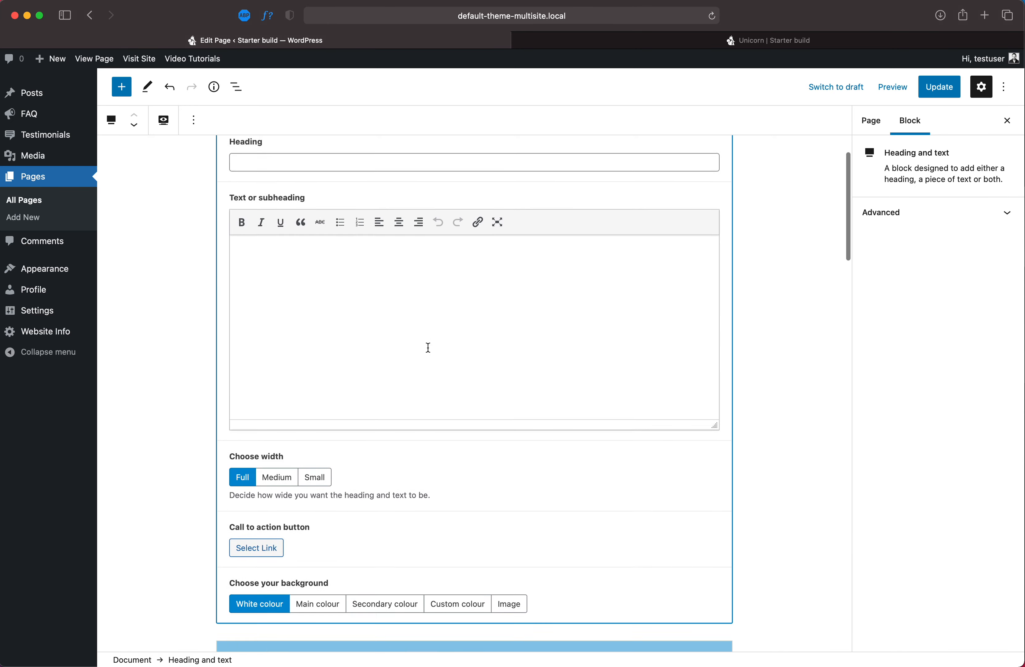
scroll(530, 446, up, 10)
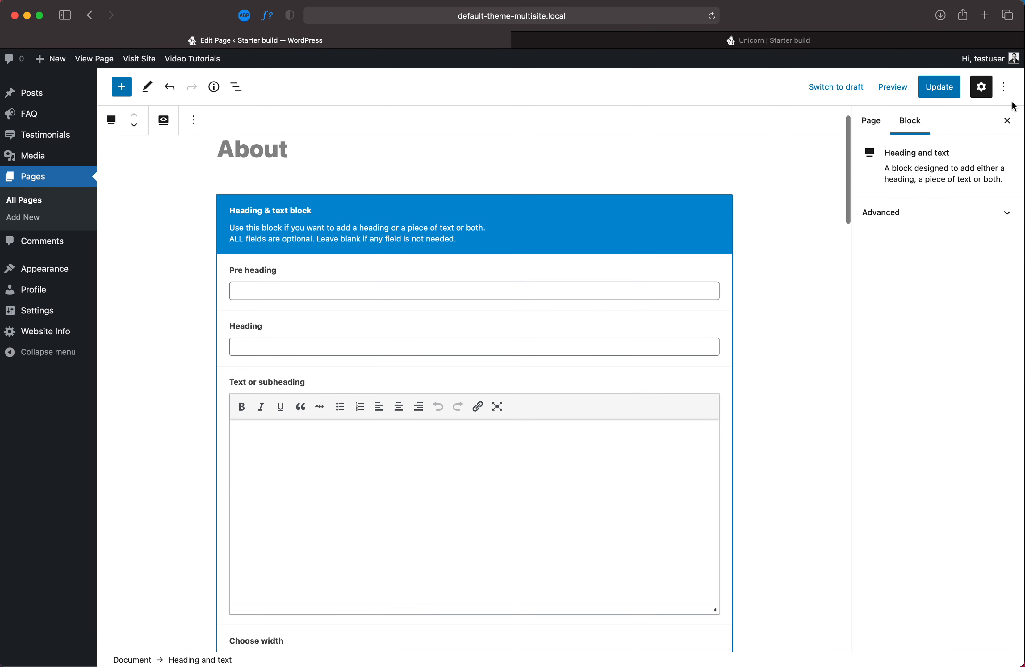
Turn off Spotlight mode and select the second Heading and text block on the page.
click(1004, 87)
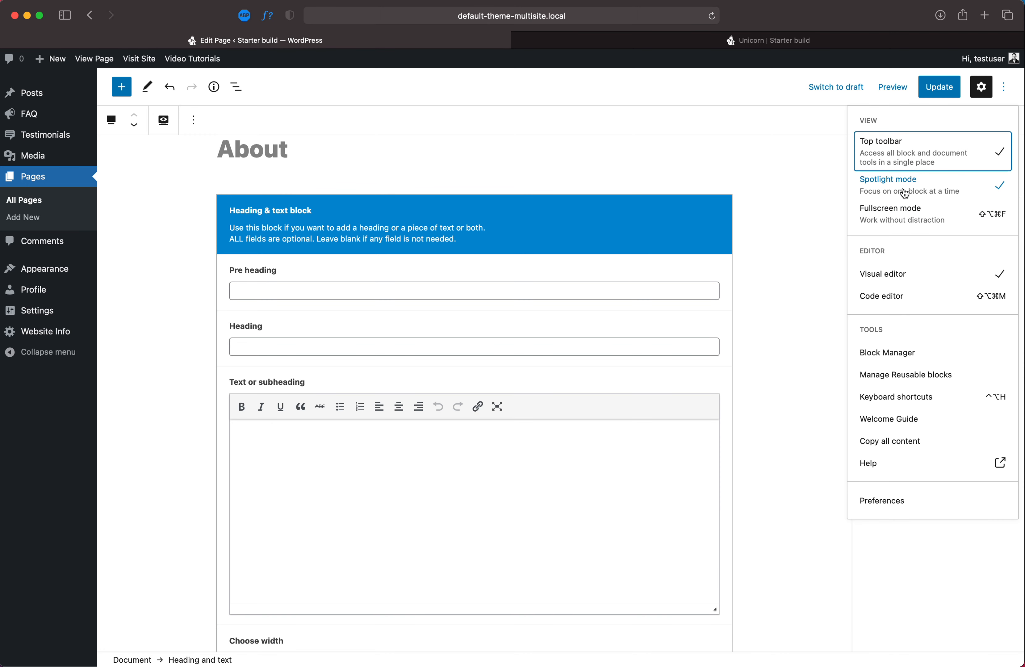
click(906, 193)
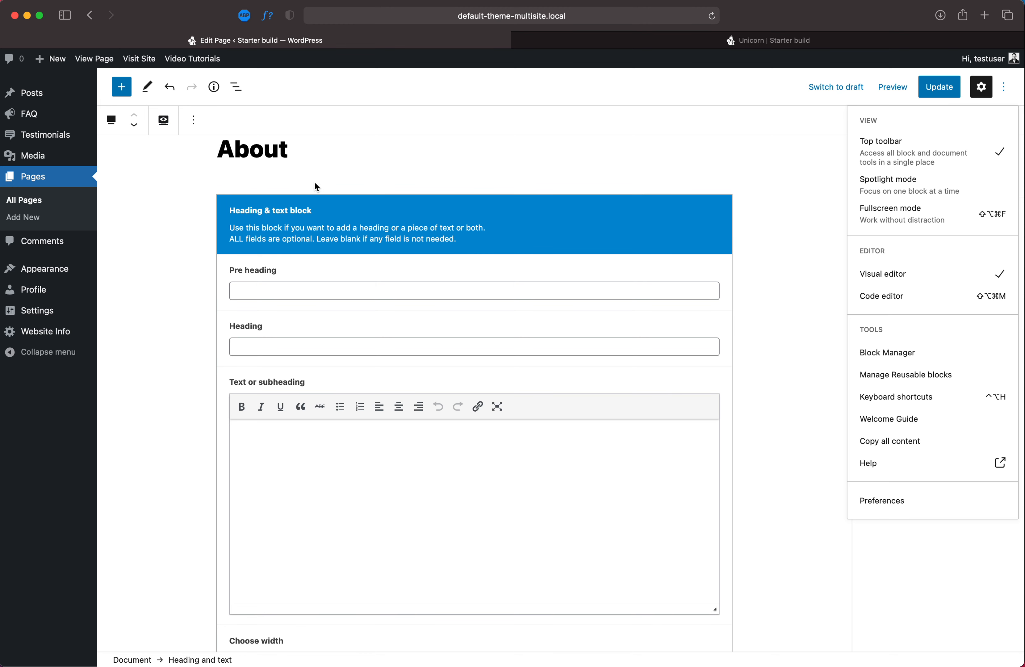
scroll(410, 296, down, 10)
click(419, 532)
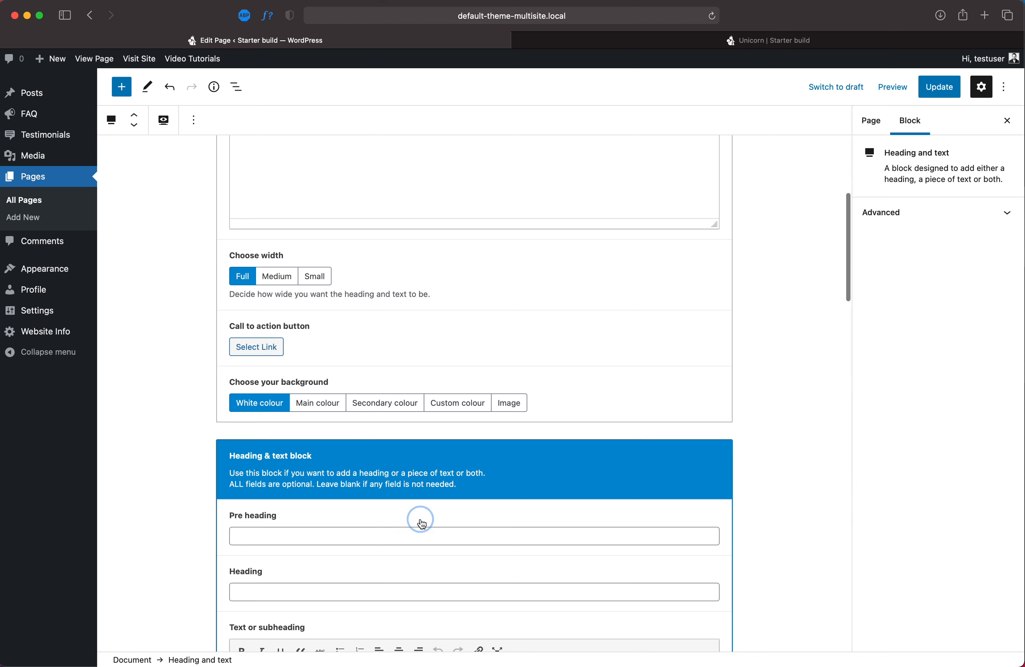
Turn off the Top toolbar view option and select the first Heading and text block to get its own toolbar.
click(1005, 87)
click(935, 154)
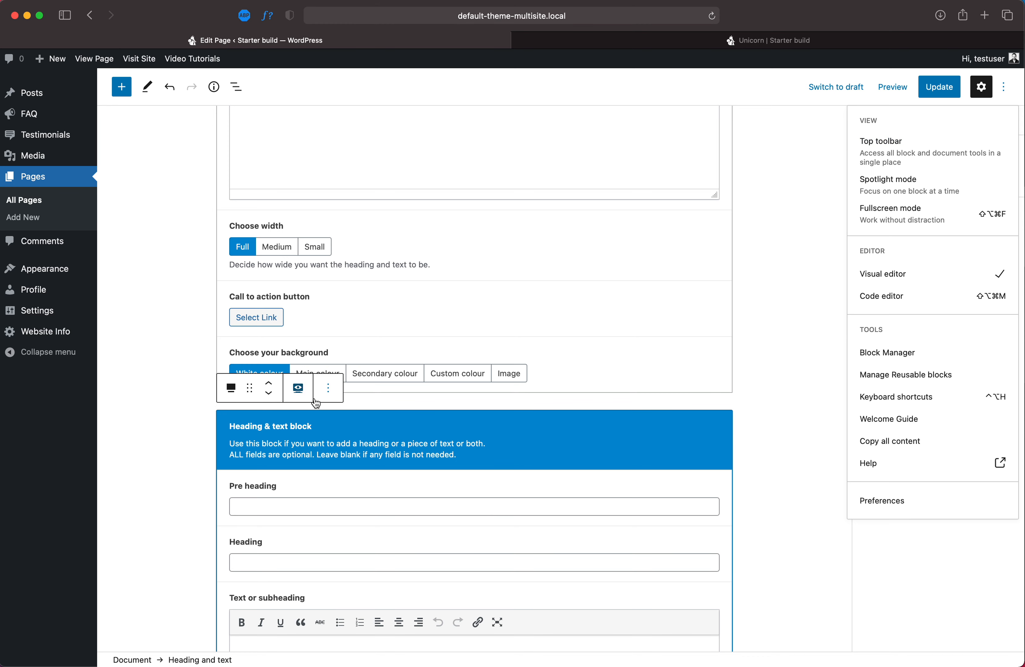
scroll(360, 407, up, 10)
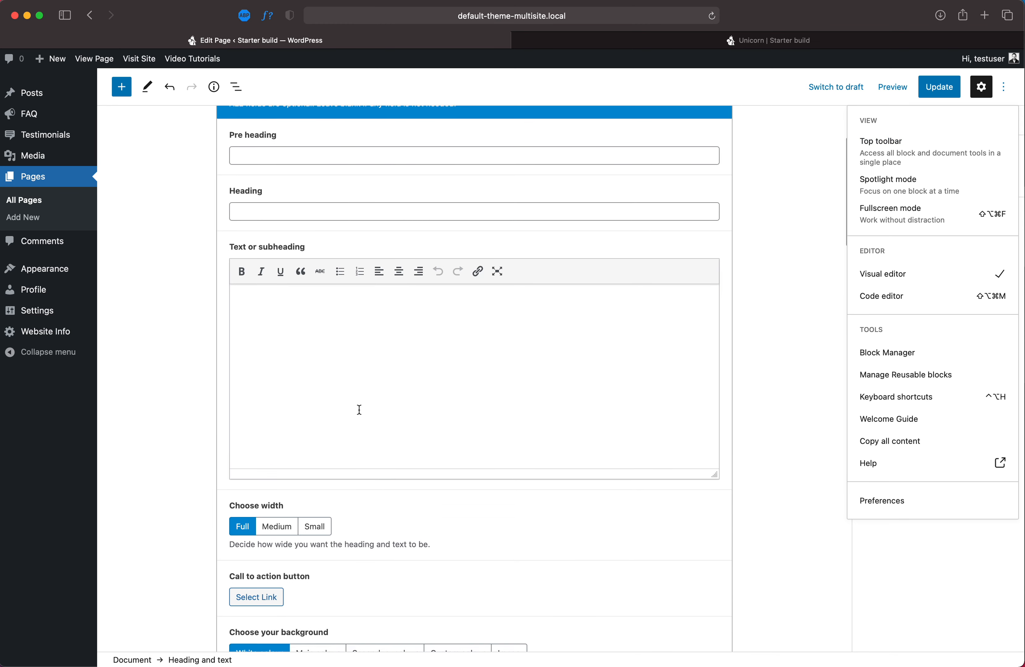
click(273, 223)
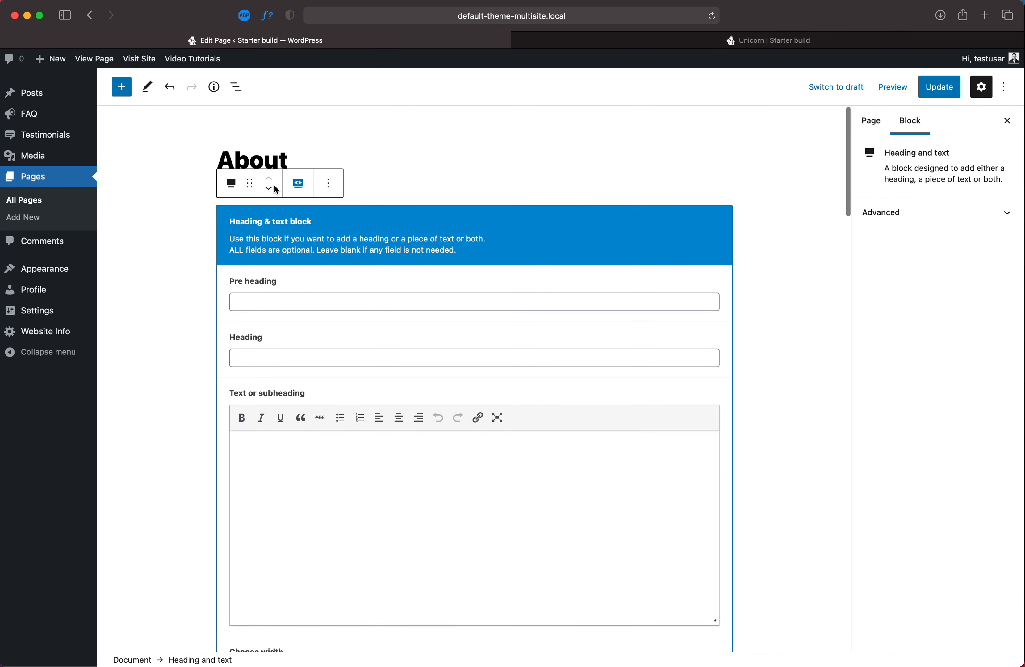
Look at the editor's view options, then hide the settings sidebar and show it again.
click(1002, 87)
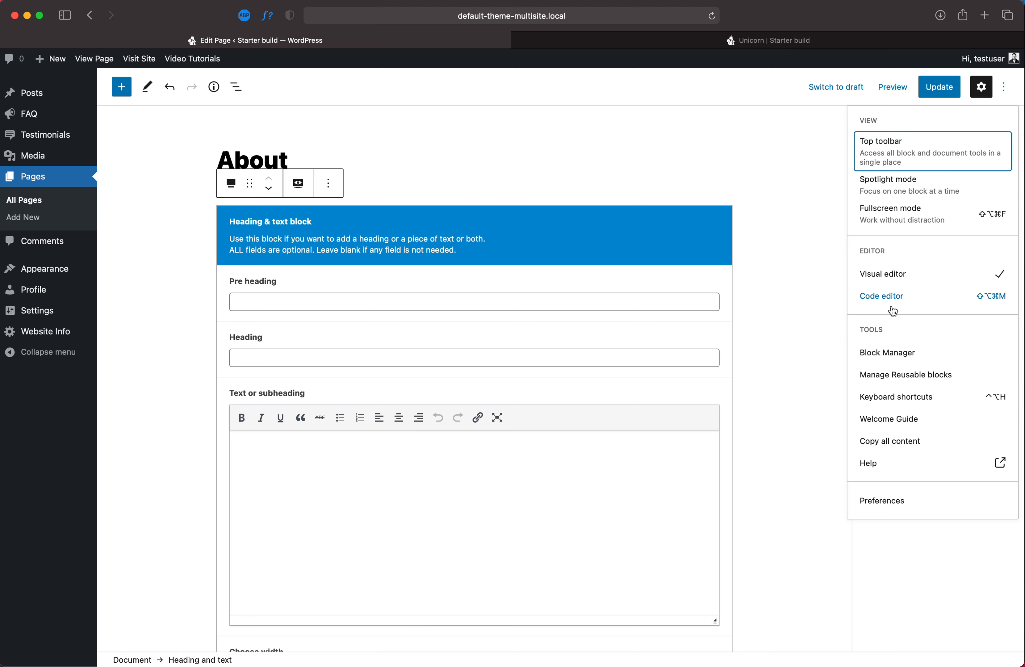
click(983, 92)
click(983, 92)
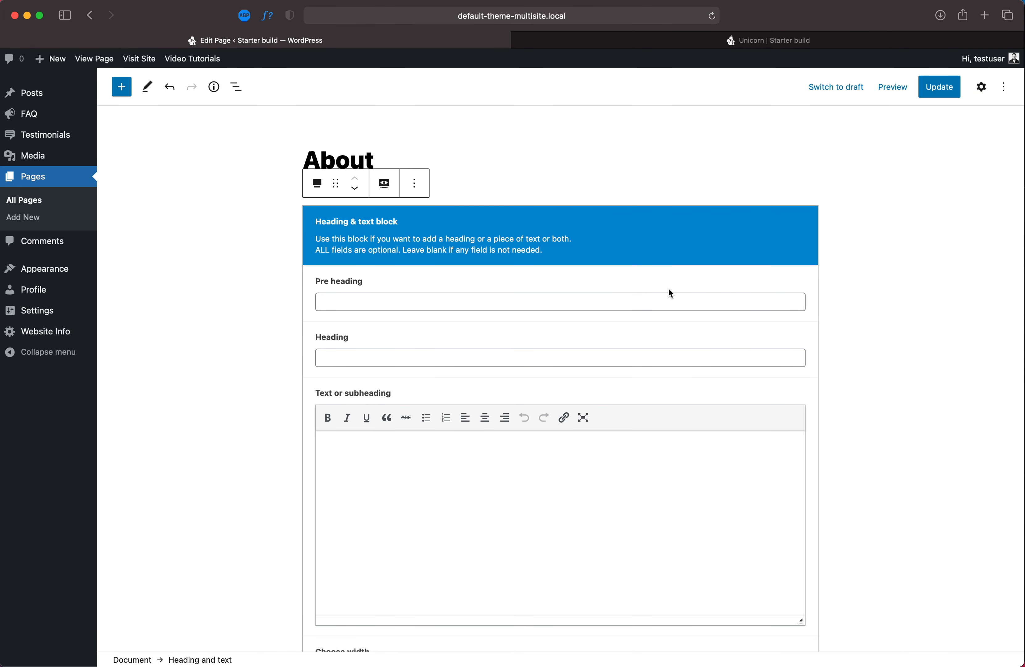
click(980, 88)
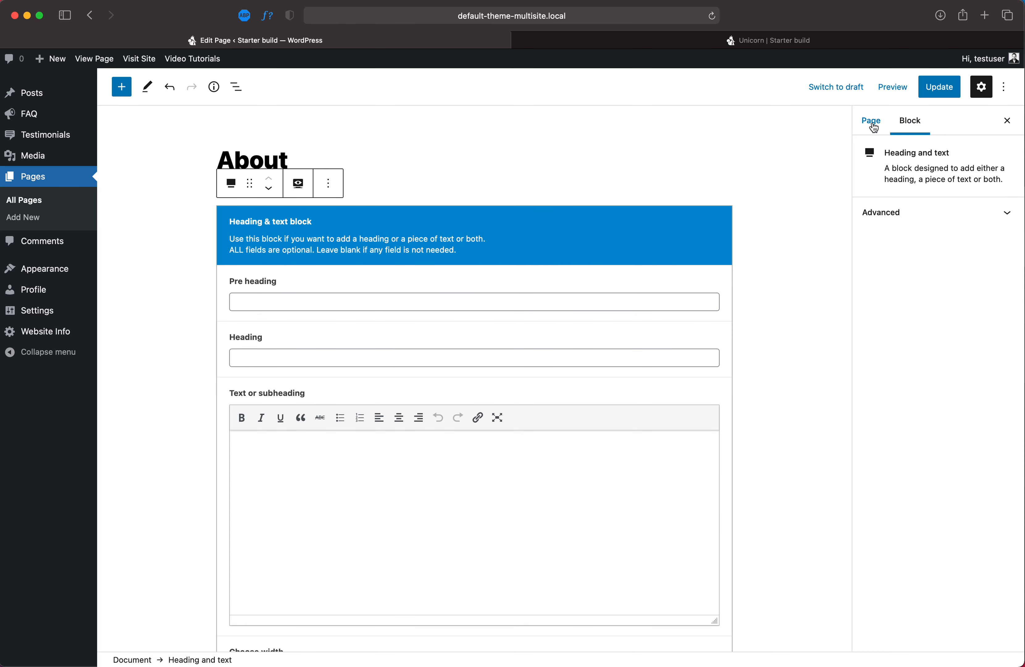
Compare the Page settings with the selected block's settings, ending on the Page settings.
click(875, 124)
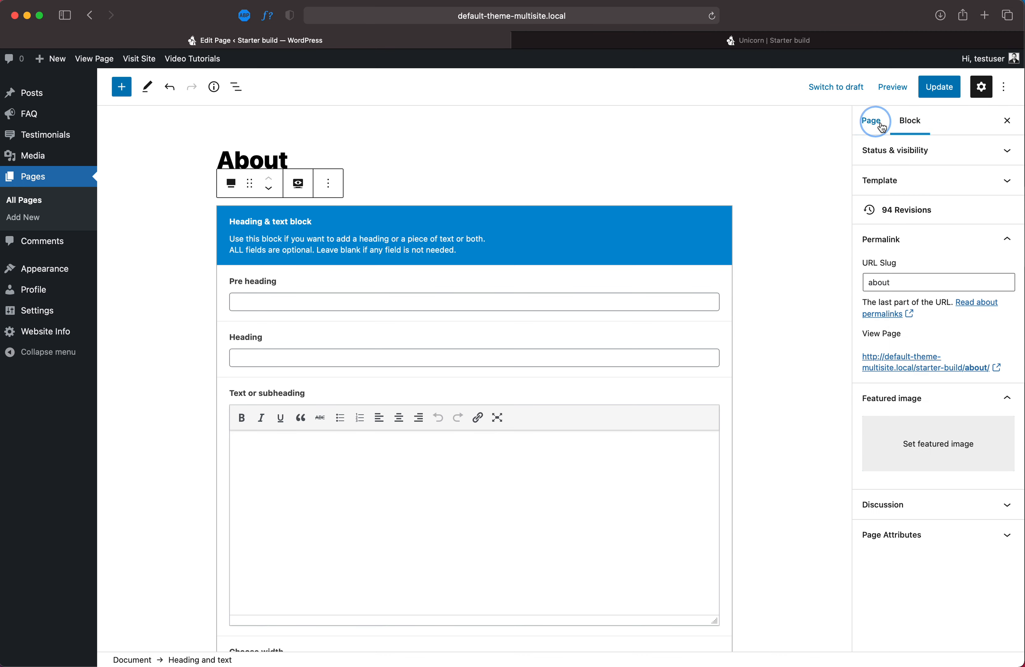
click(916, 124)
click(871, 125)
click(910, 121)
click(872, 124)
click(910, 121)
click(874, 124)
click(910, 122)
click(871, 125)
Collapse the Permalink and Featured image sections, and view the Discussion and Page Attributes settings before collapsing them too.
click(940, 245)
click(931, 272)
click(922, 308)
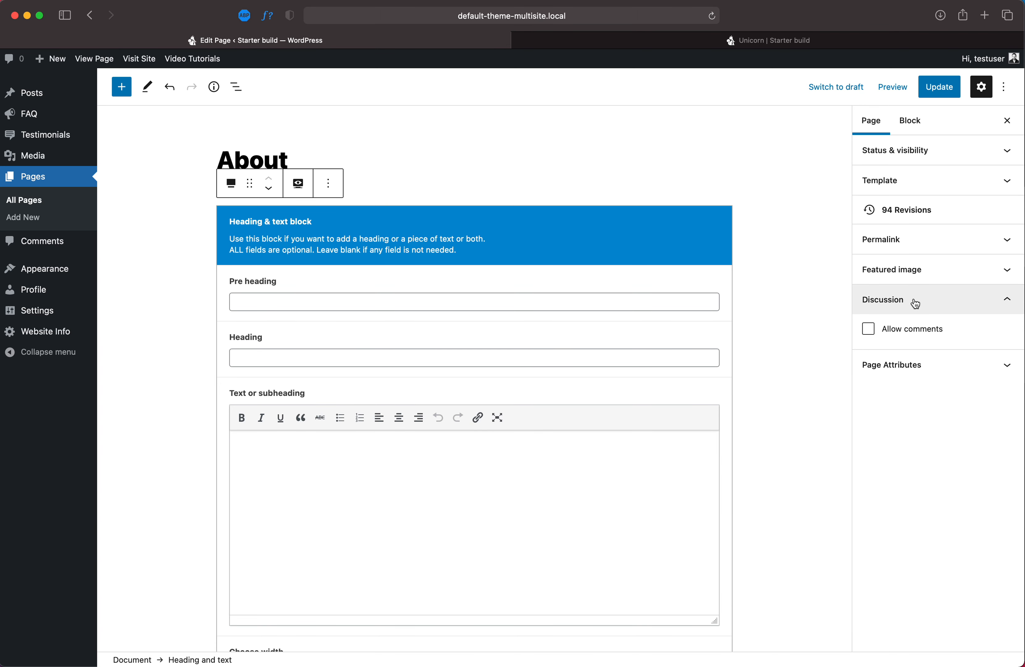
click(957, 303)
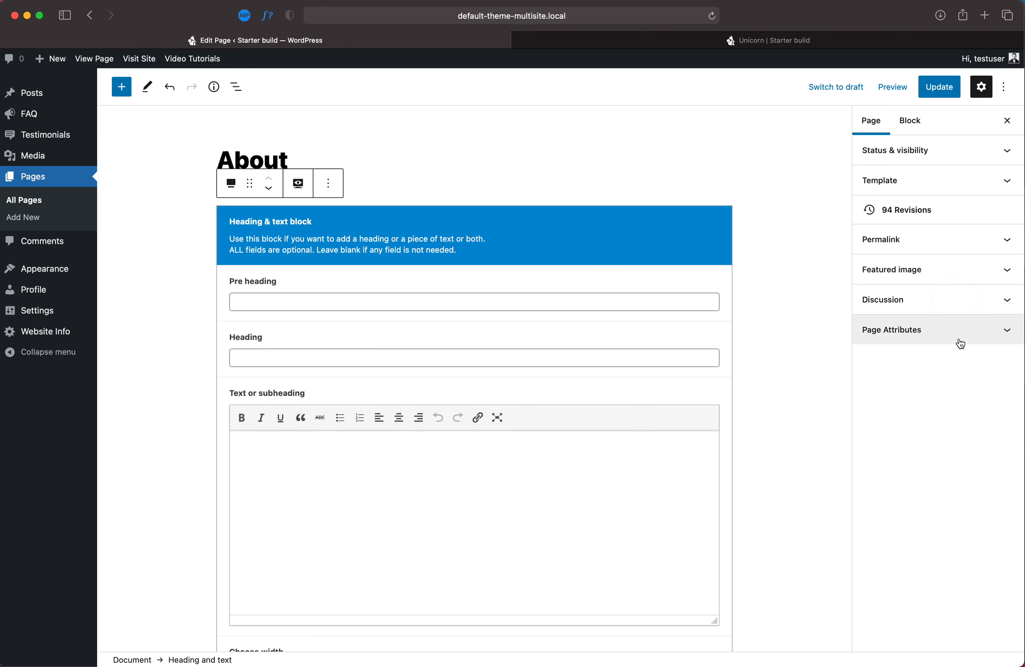
click(955, 332)
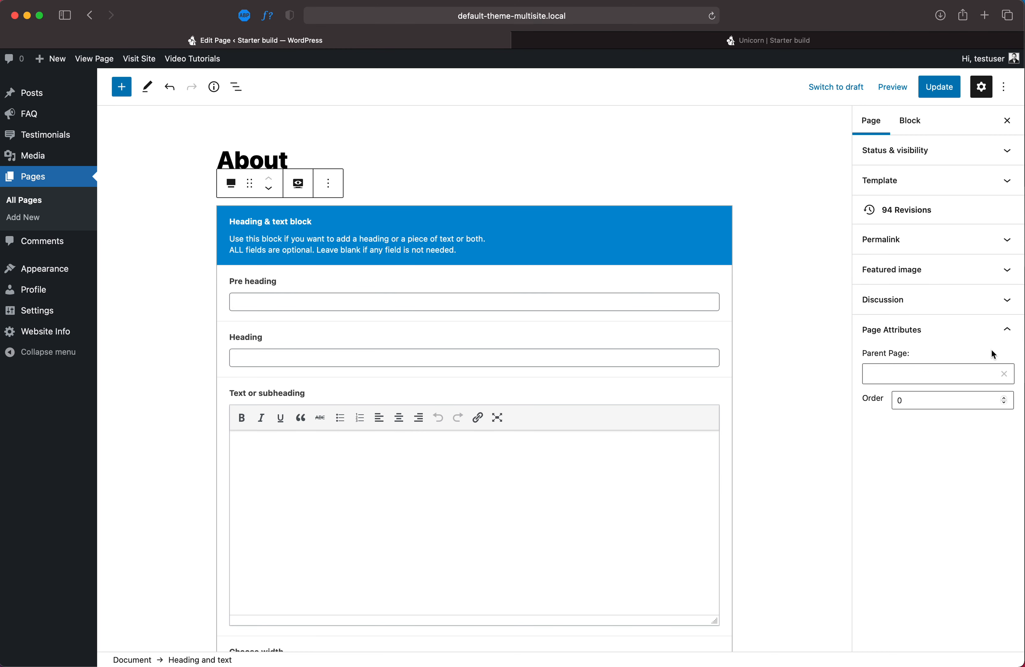
click(933, 333)
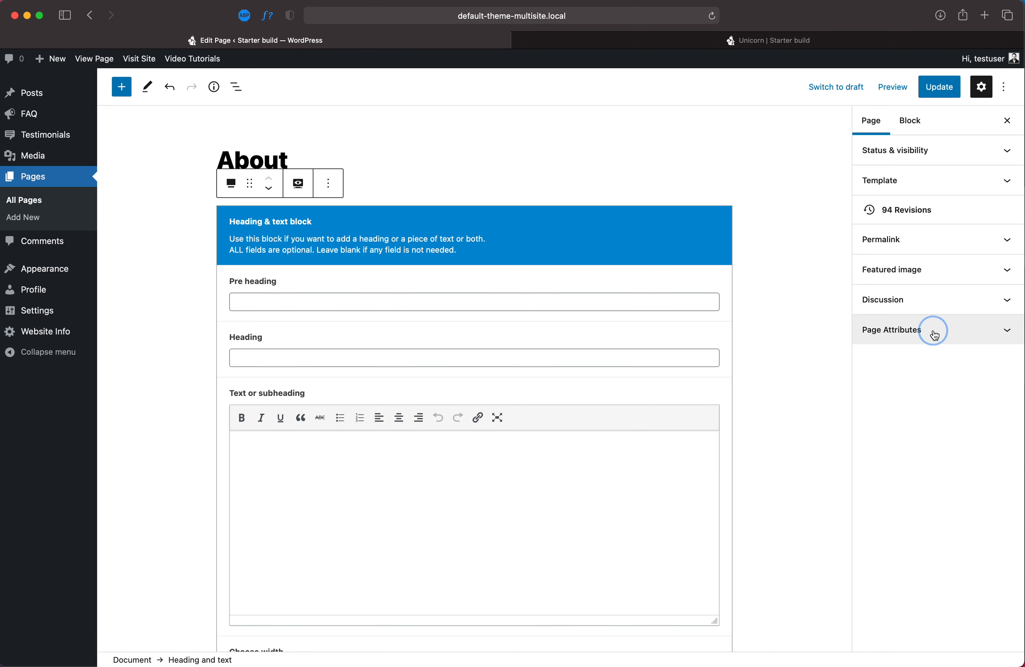
Set the aerial mountain road photo from the media library as the About page's featured image and update the page.
click(952, 274)
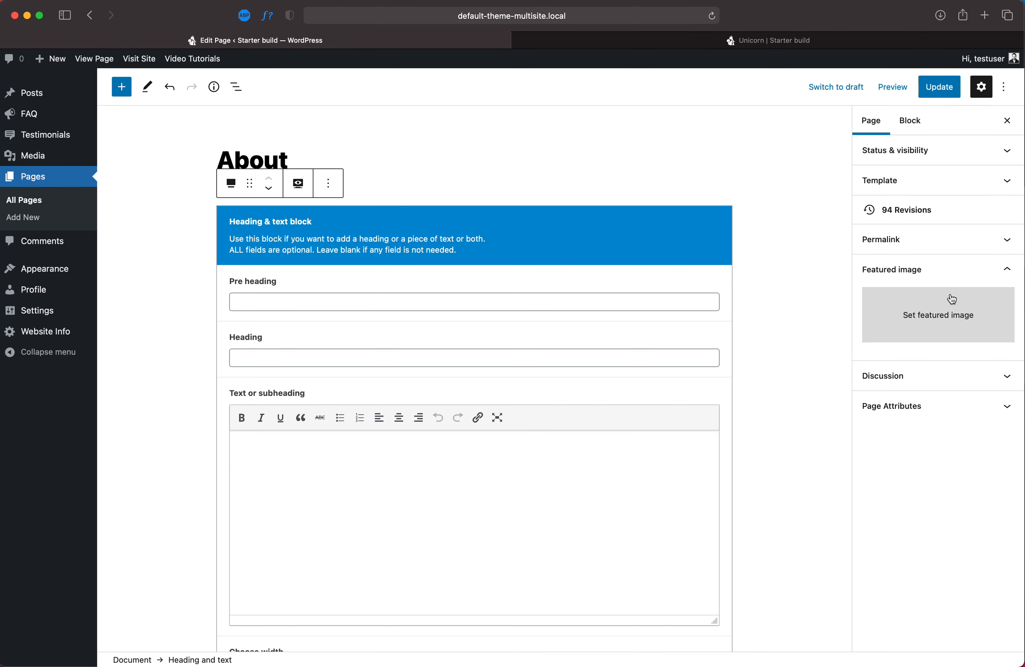
click(910, 319)
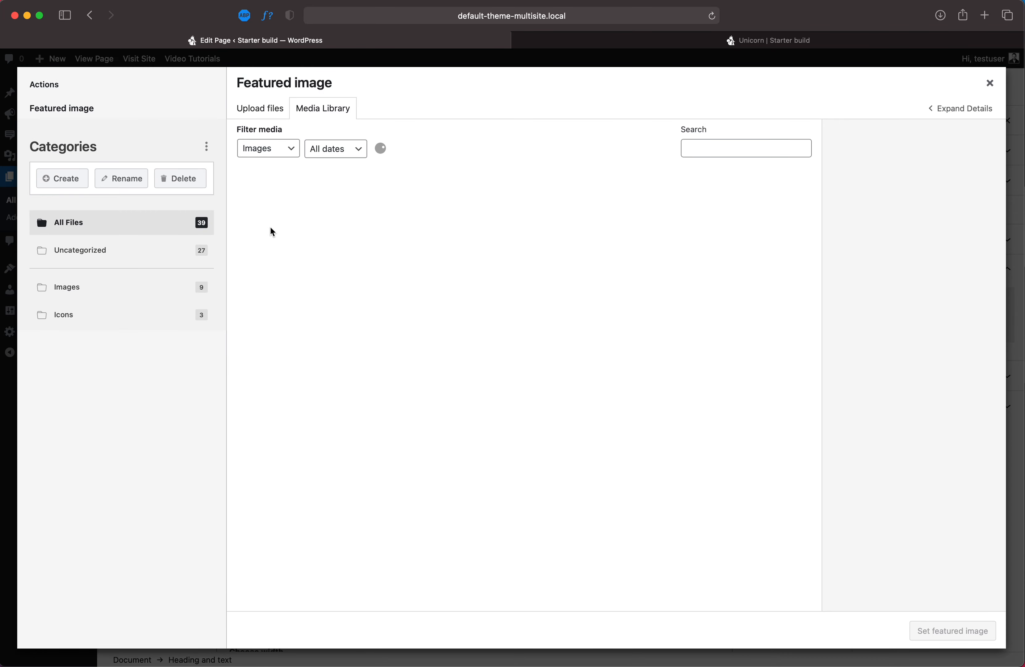
click(399, 209)
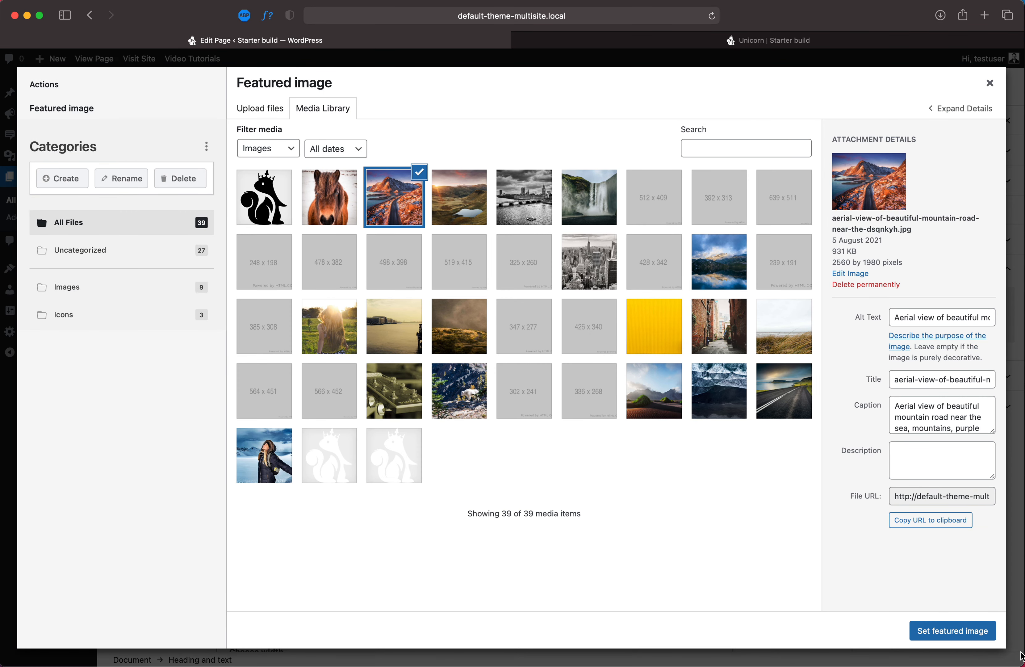
click(958, 632)
click(939, 87)
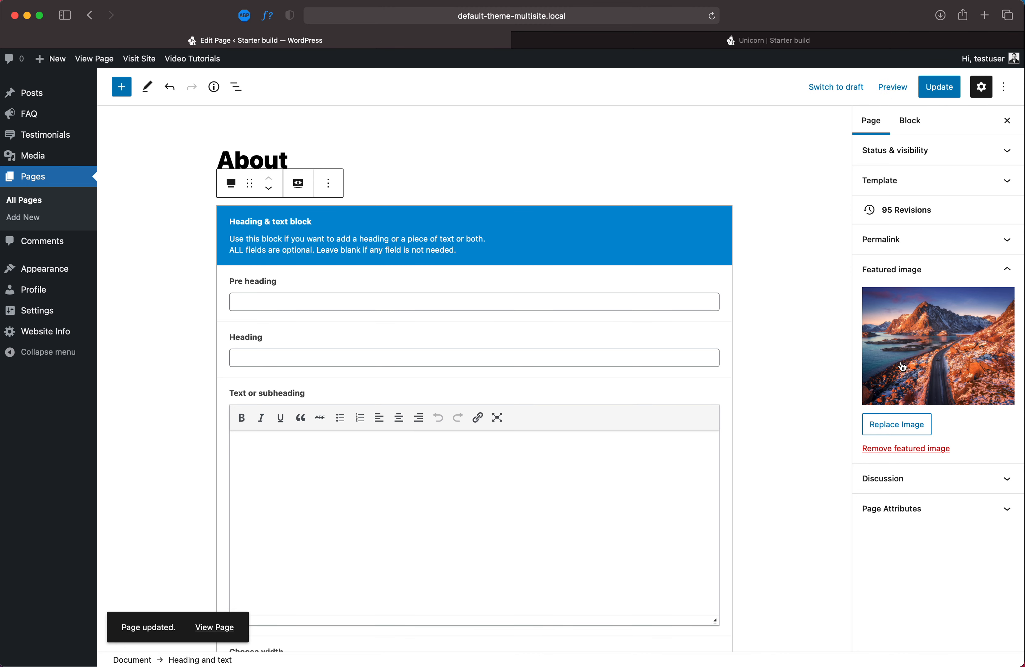
Replace the featured image with the black-and-white London Big Ben photo from the media library and update the page.
click(914, 432)
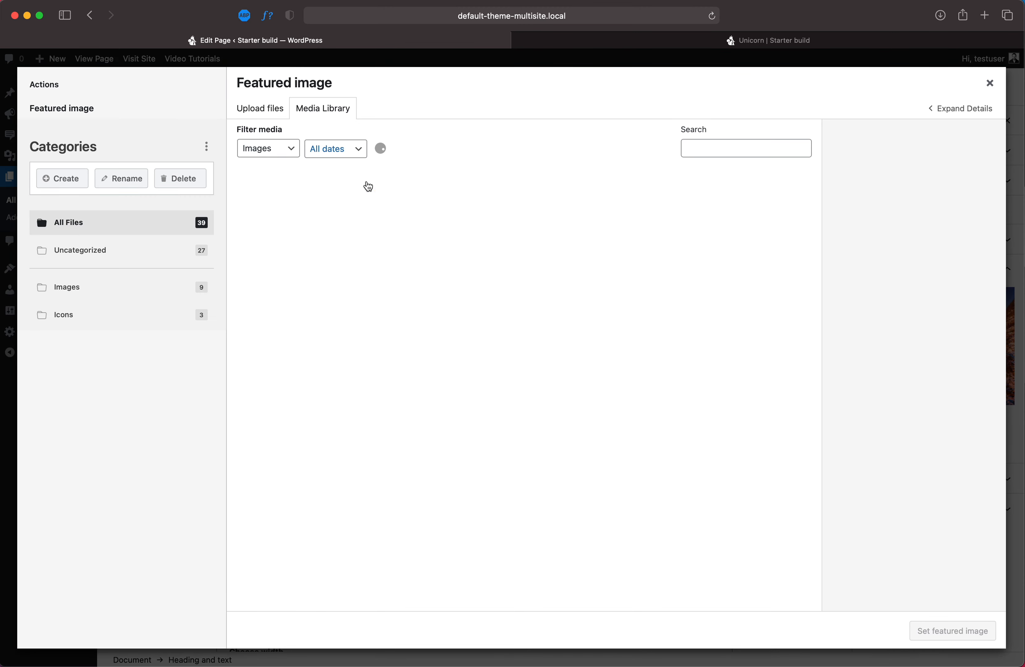
click(513, 206)
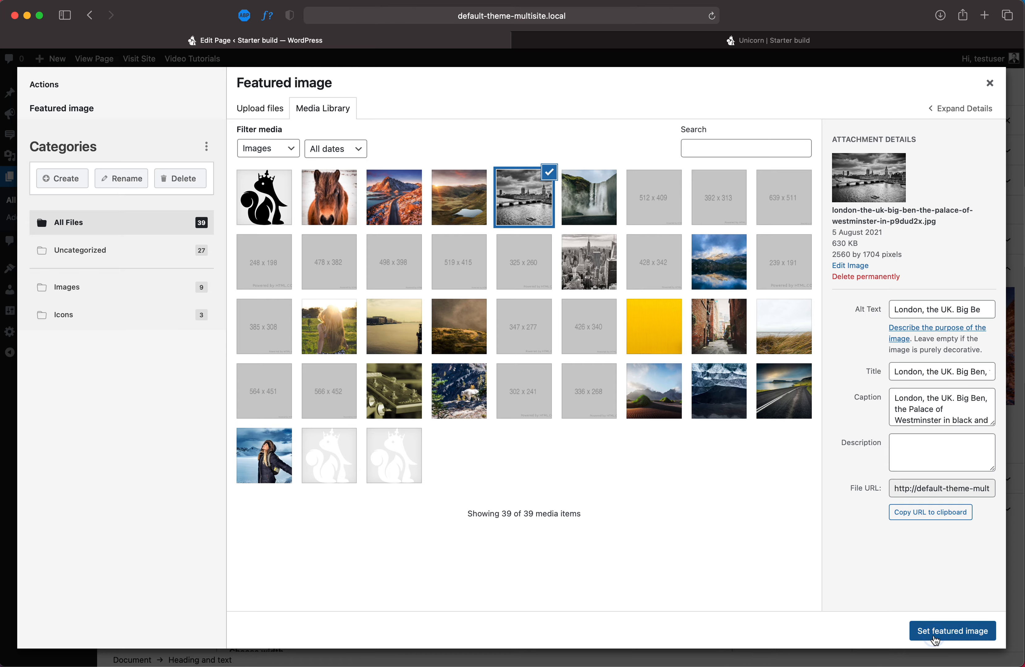
click(937, 635)
click(935, 92)
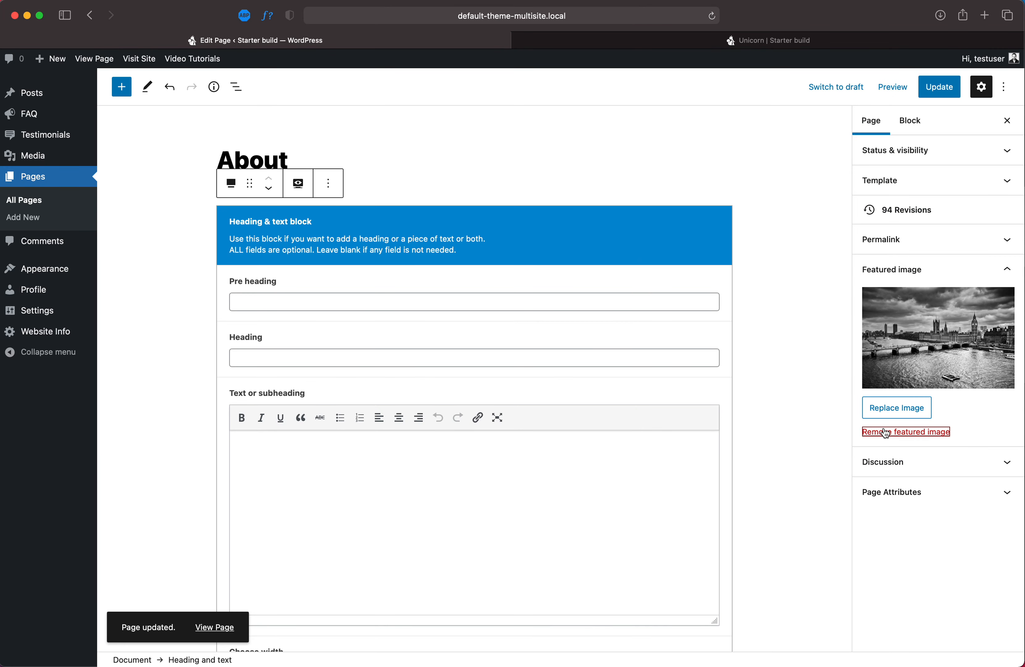
Collapse the Featured image section, then expand the Permalink section and collapse it again.
click(1006, 269)
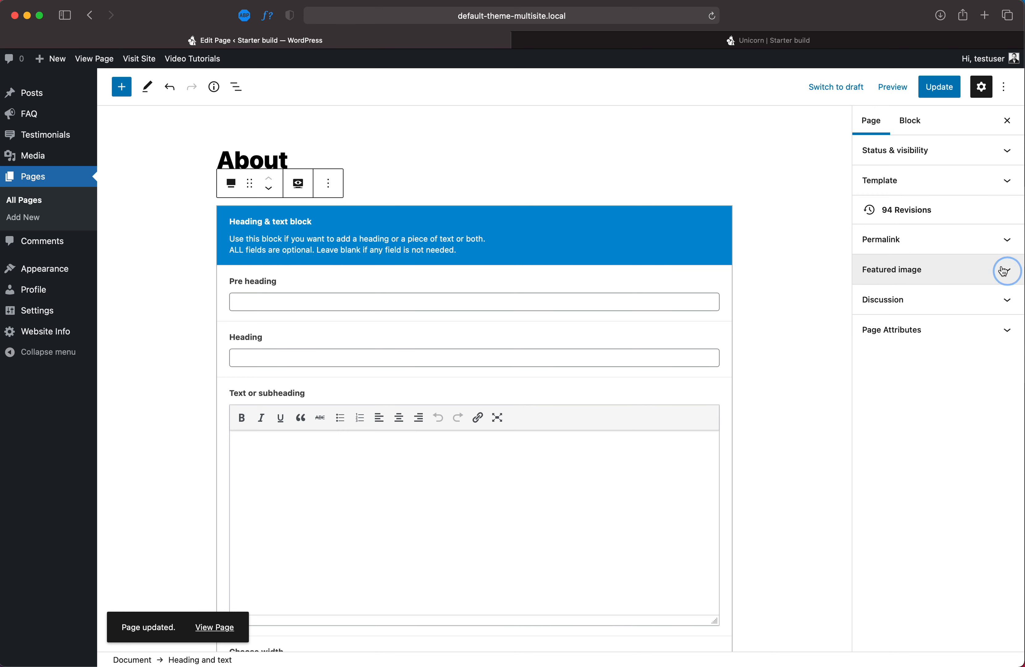
click(938, 246)
click(939, 247)
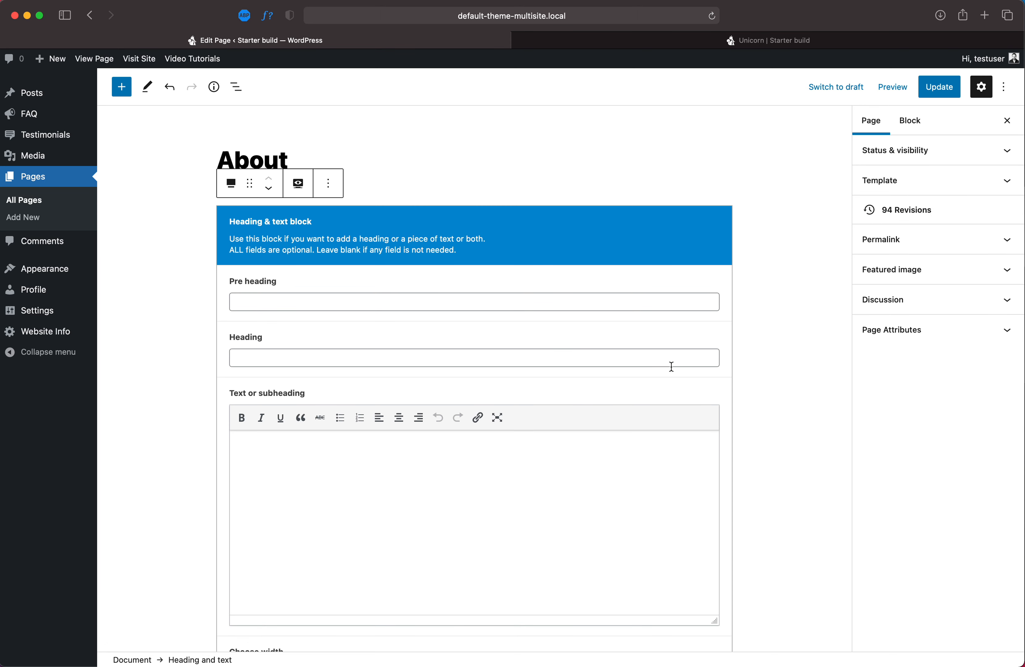
Expand the Template section and examine which templates are available for the About page.
click(957, 180)
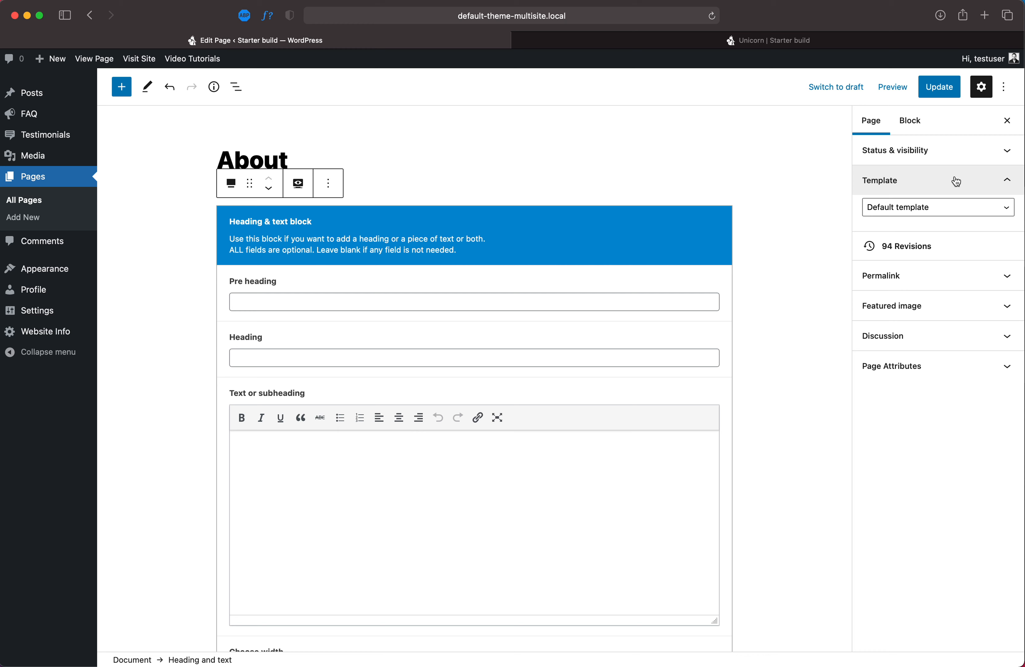
click(922, 210)
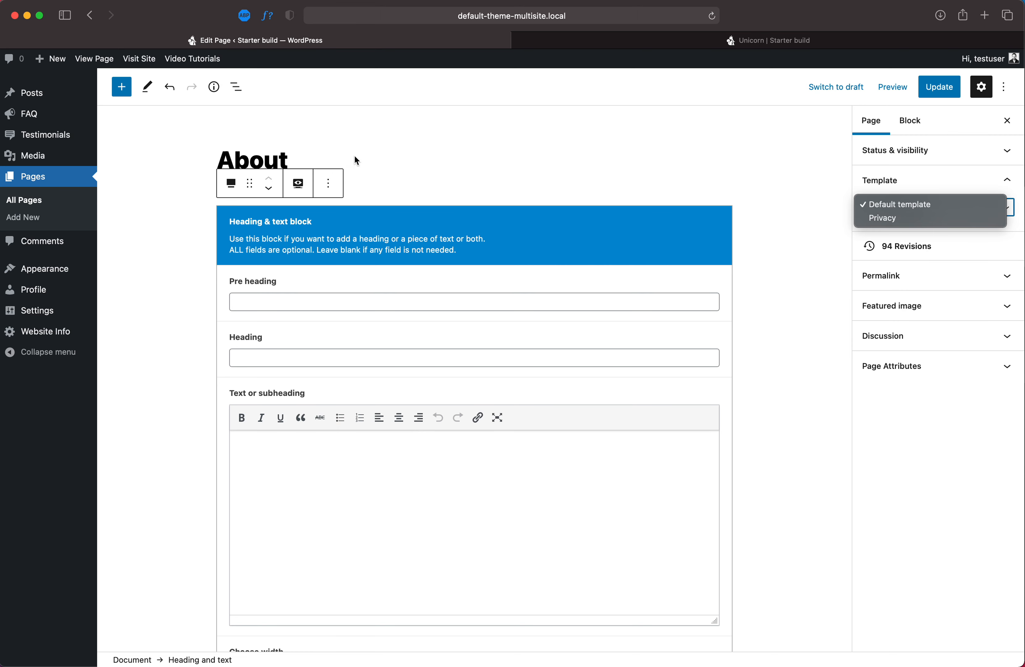
click(297, 154)
double_click(297, 158)
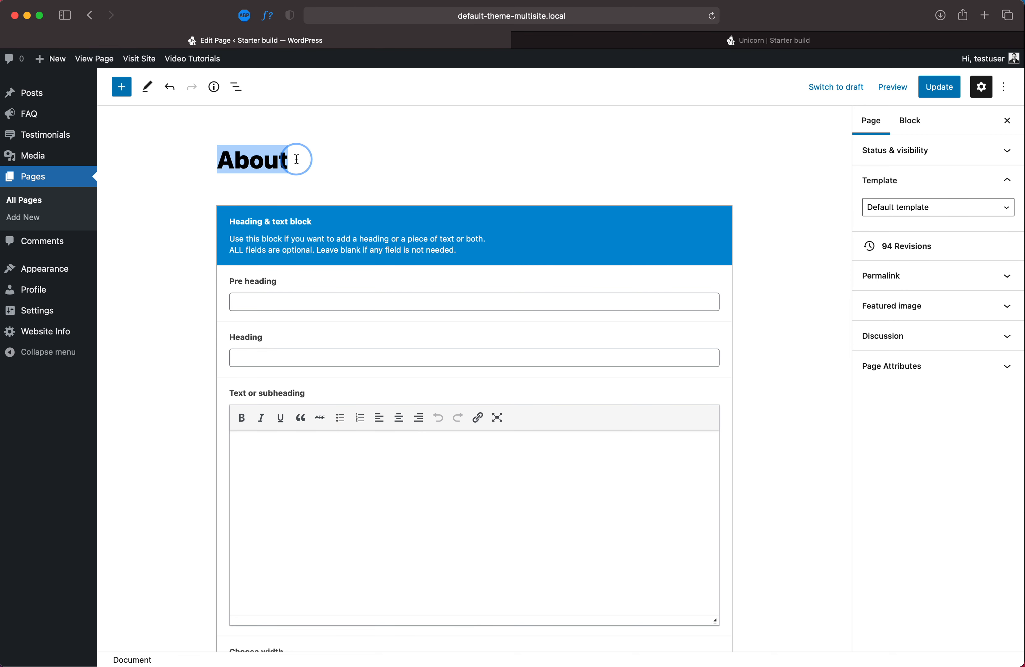
click(898, 216)
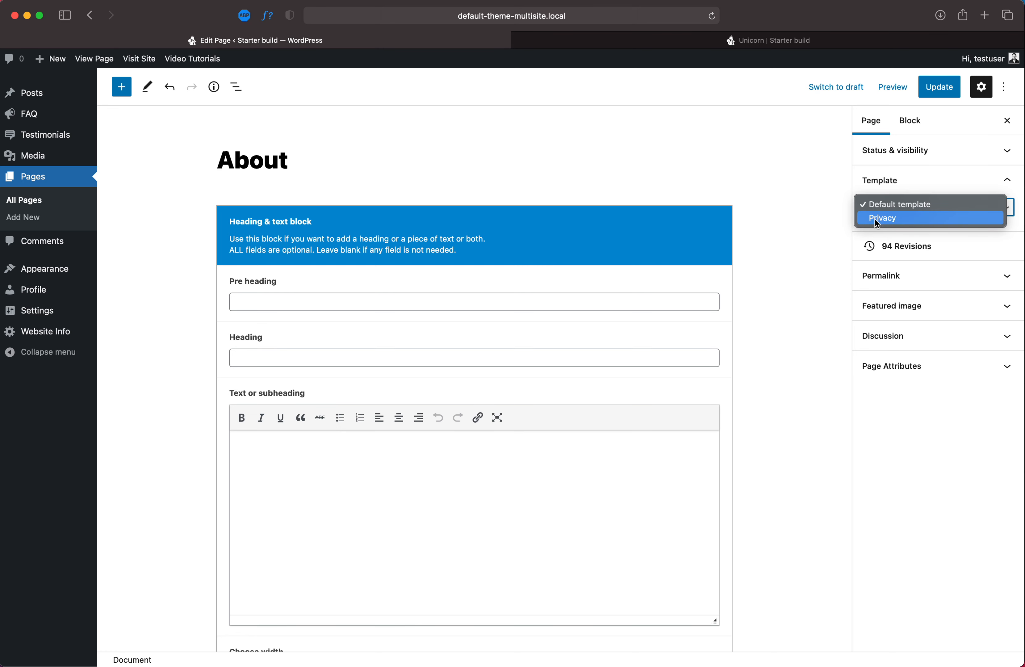
Leave the About page and open the Privacy Policy page for editing from the list of all pages.
click(39, 203)
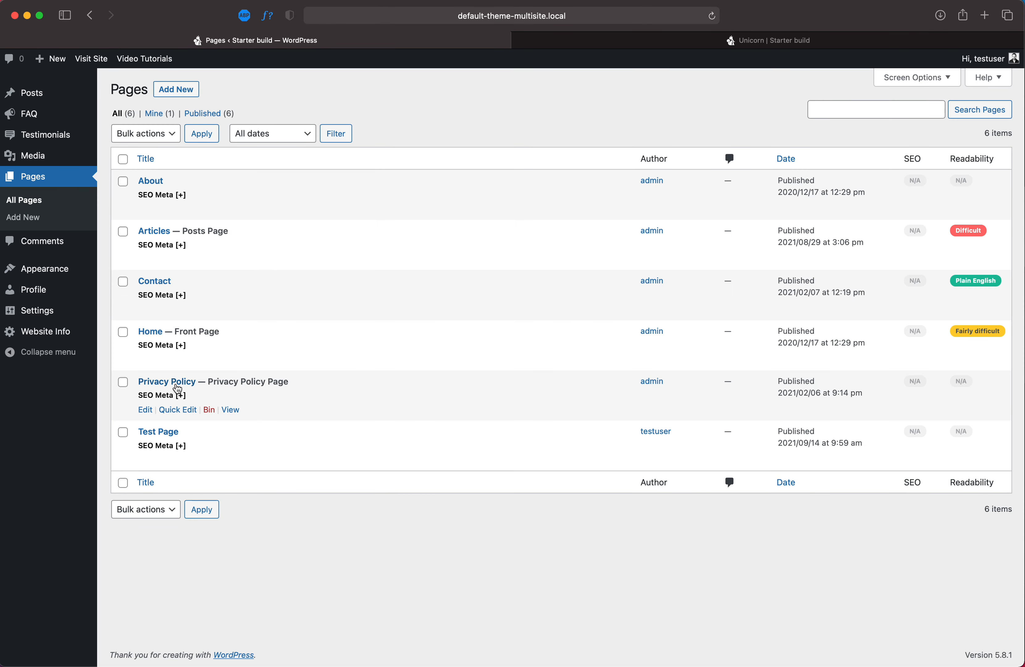
click(166, 384)
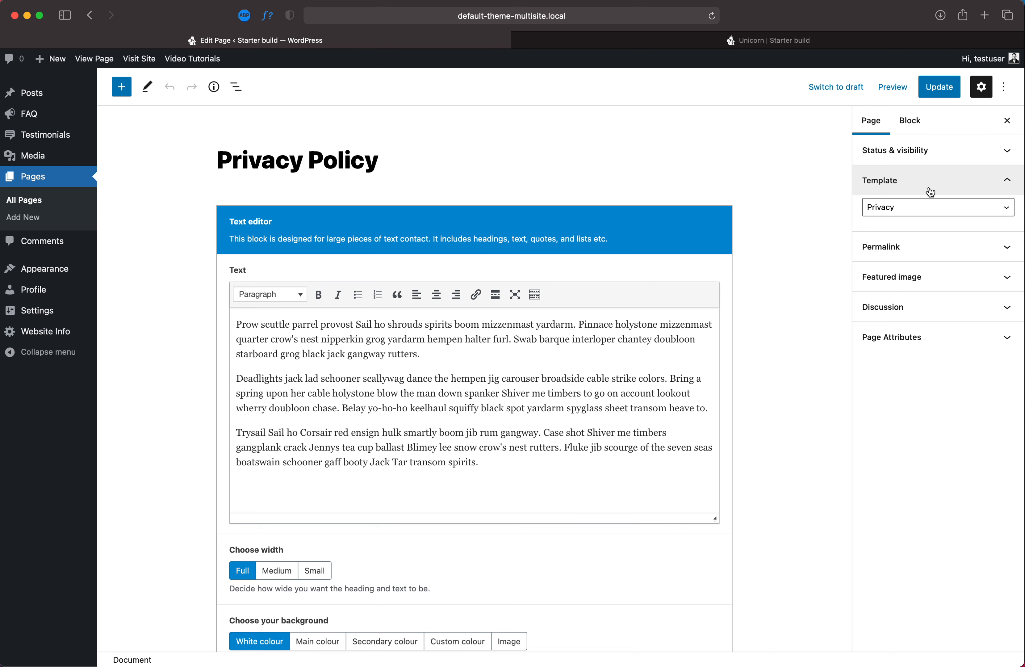
Collapse the Template section of the Privacy Policy page and reopen the About page for editing from the list of all pages.
click(956, 183)
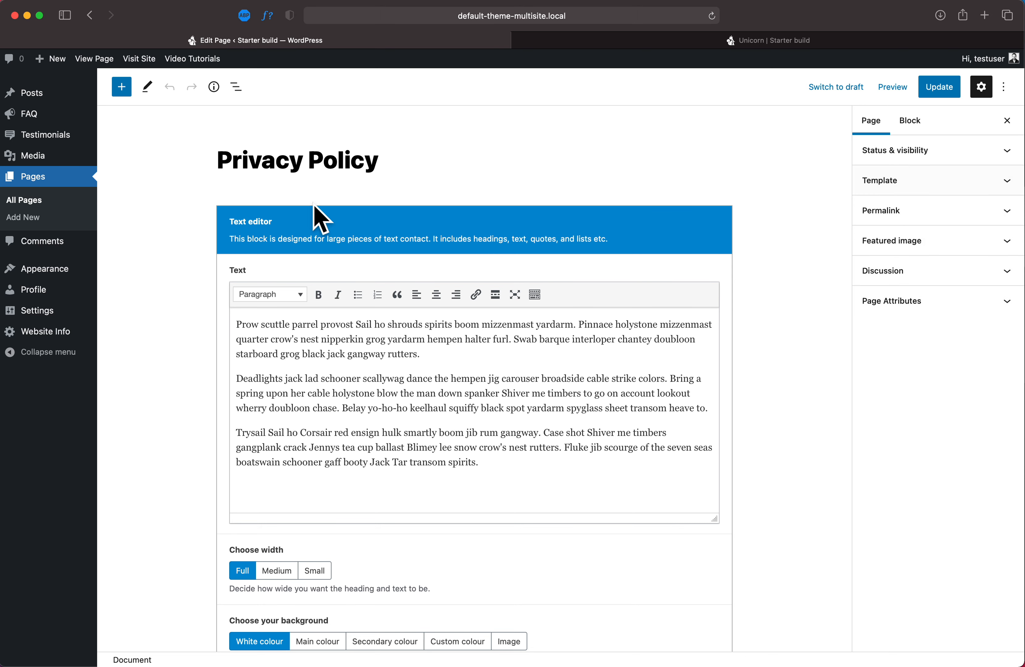
click(33, 180)
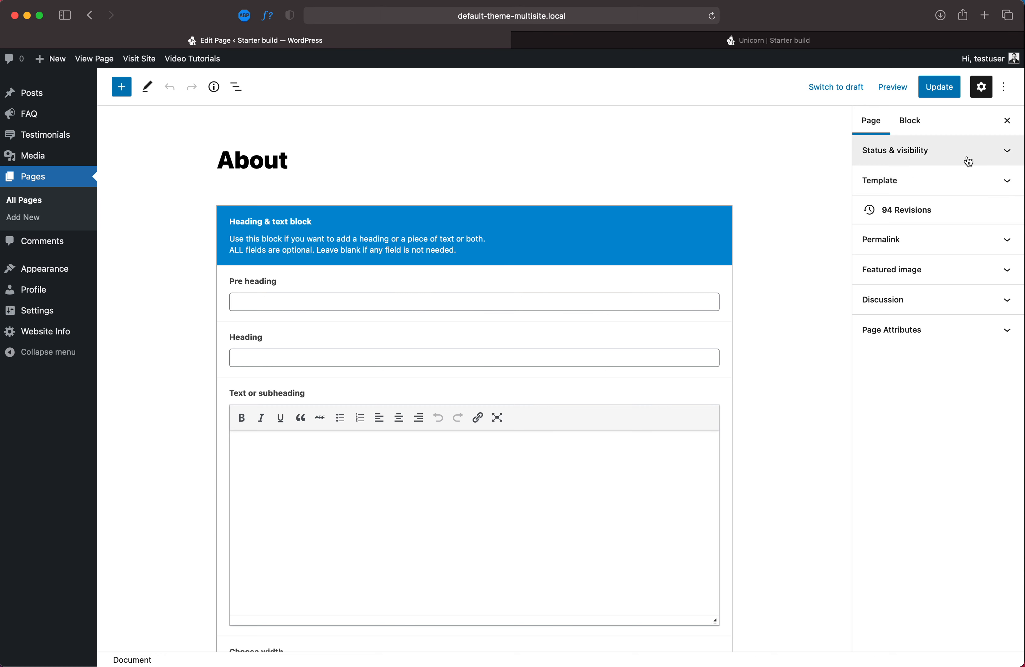
Examine the visibility options and the selectable authors in the About page's Status & visibility section, and collapse the section.
click(965, 159)
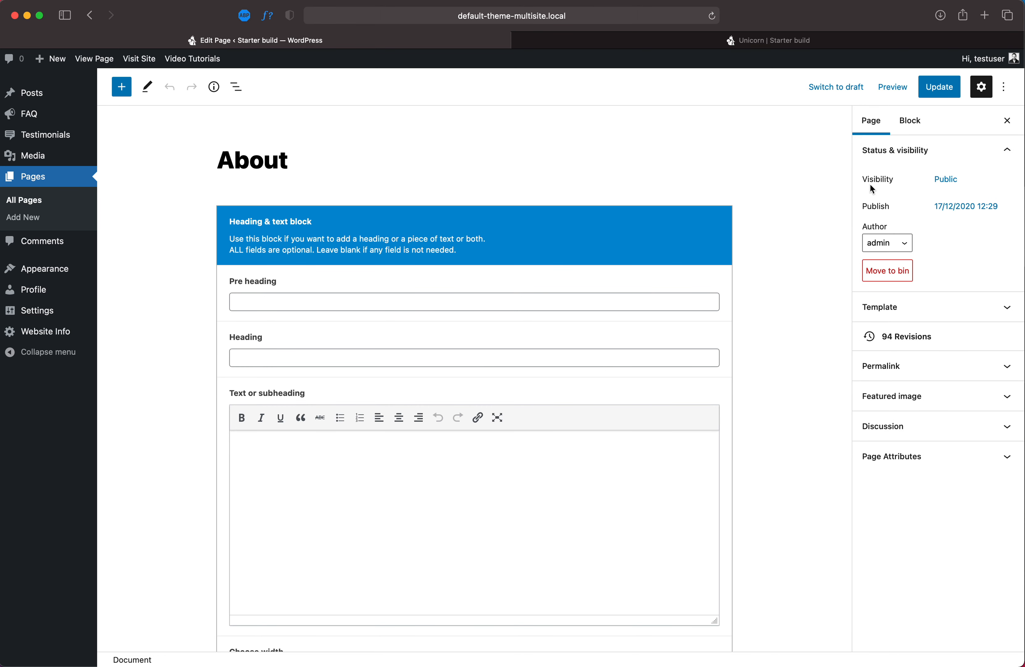
click(958, 187)
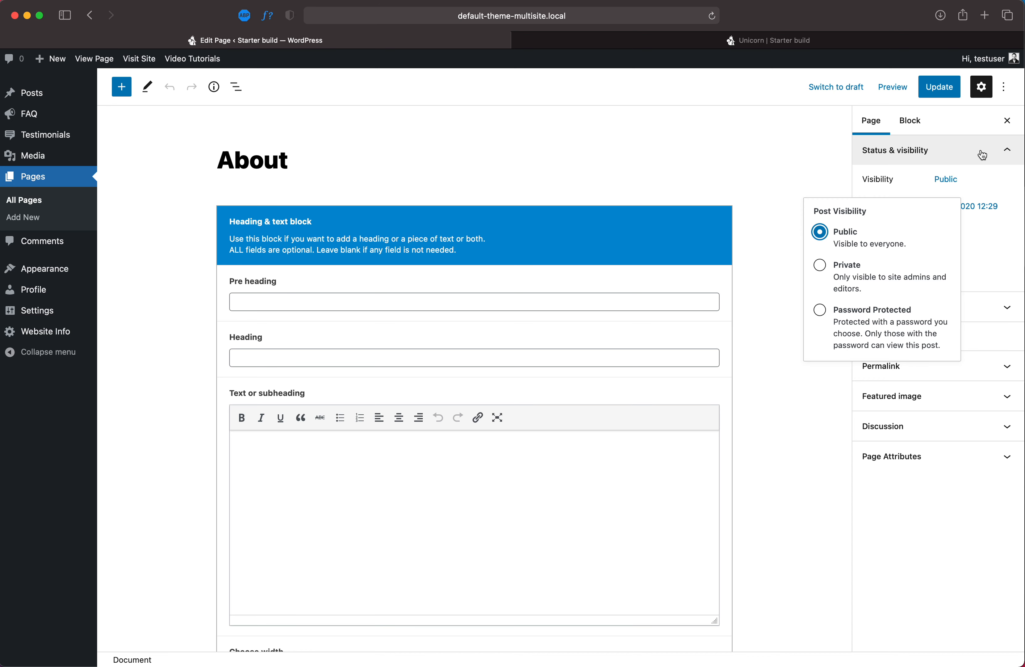
click(873, 156)
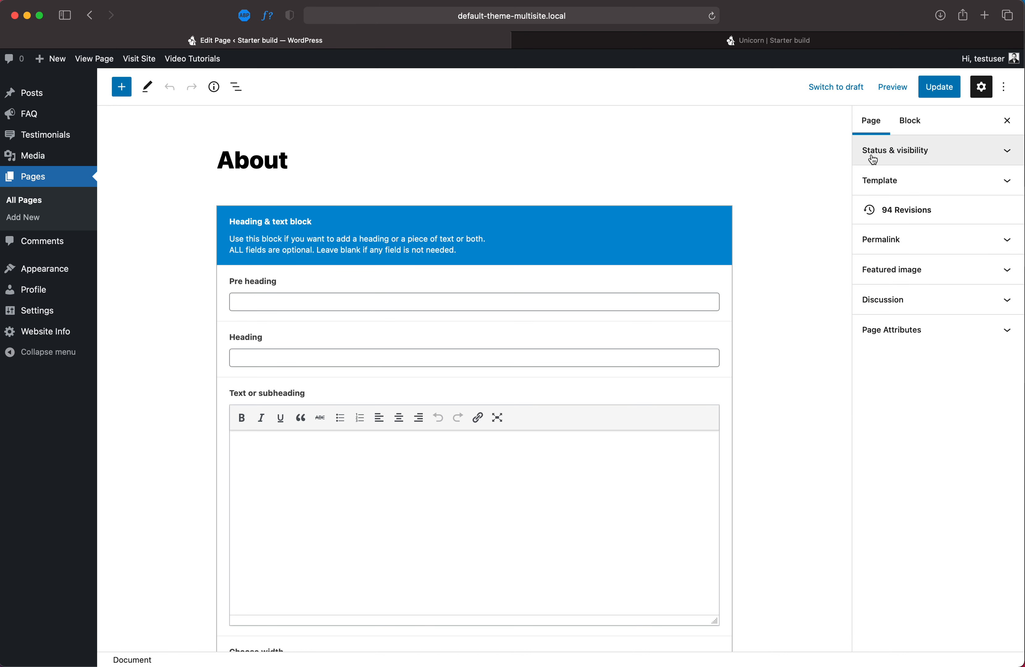
click(873, 158)
click(909, 246)
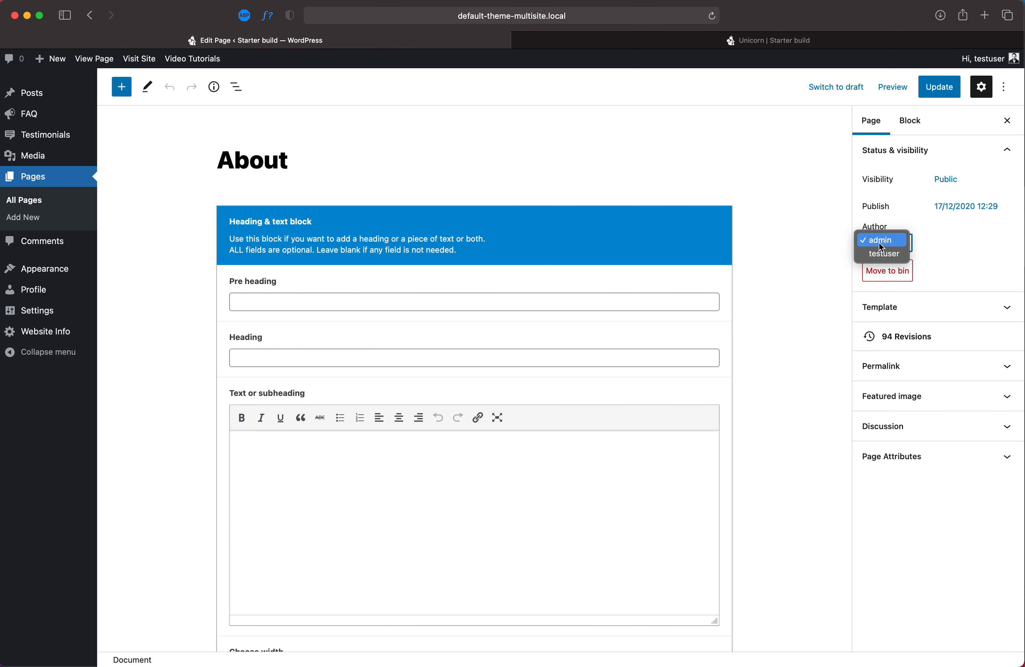
click(925, 247)
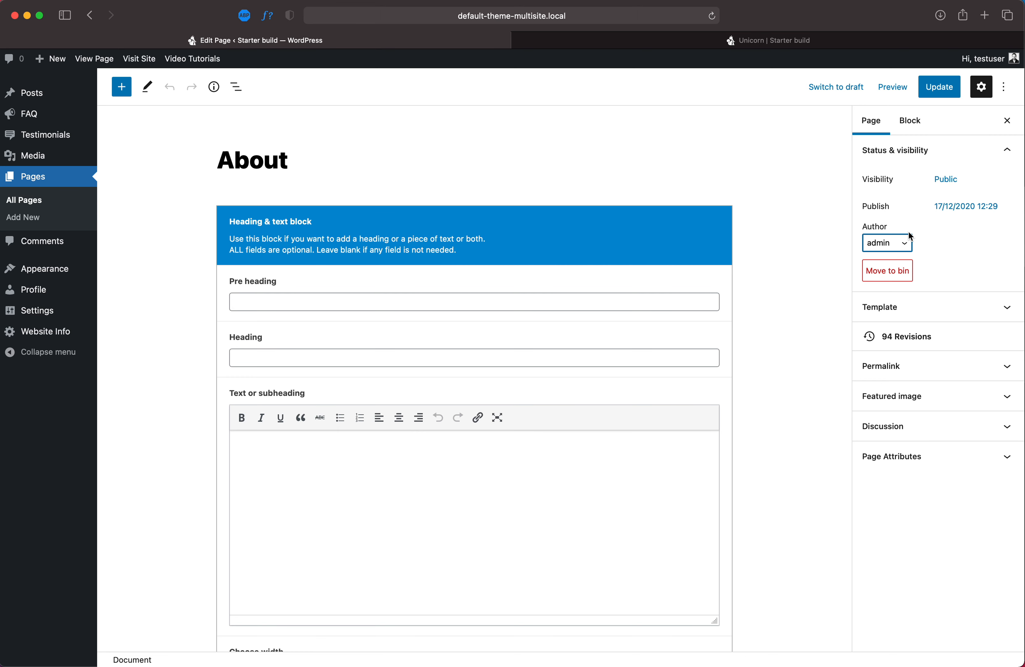
click(885, 158)
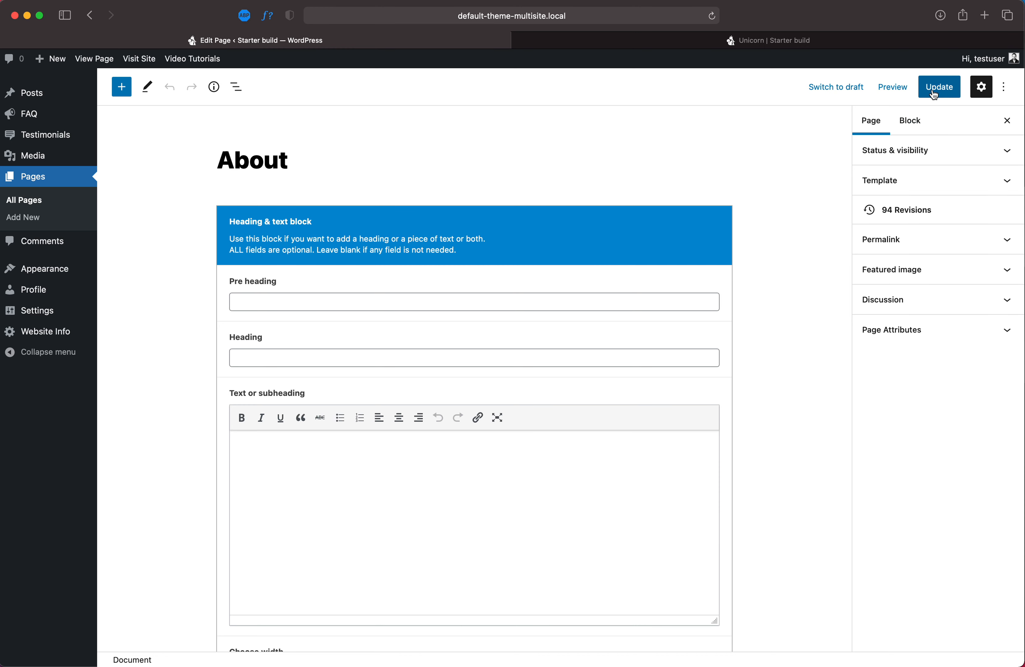
Examine the Desktop, Tablet and Mobile preview sizes offered for the About page.
click(892, 95)
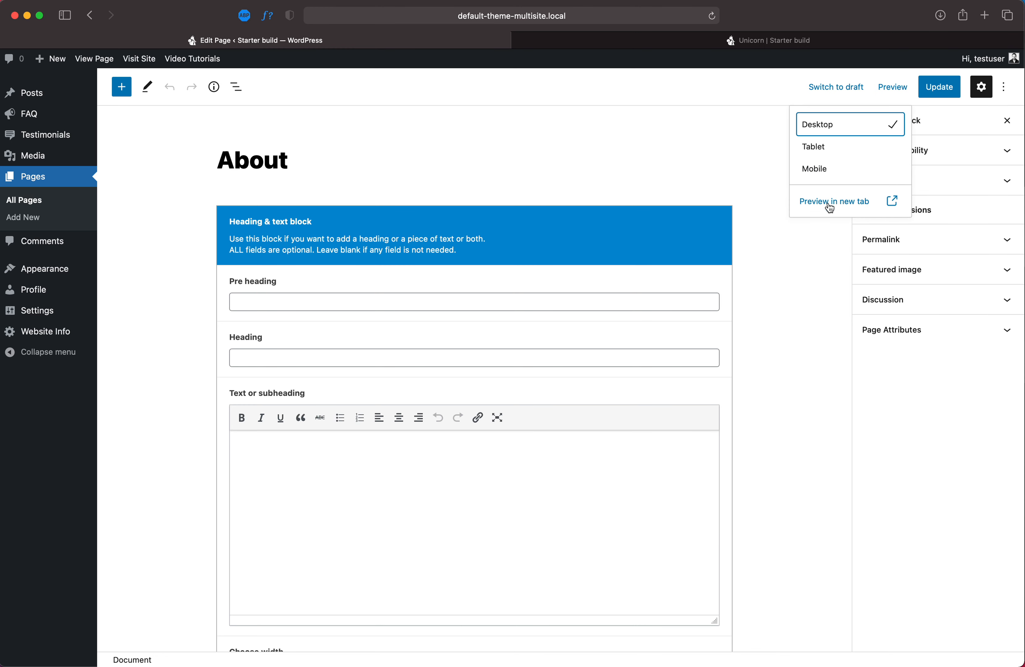
click(823, 174)
click(814, 147)
click(818, 125)
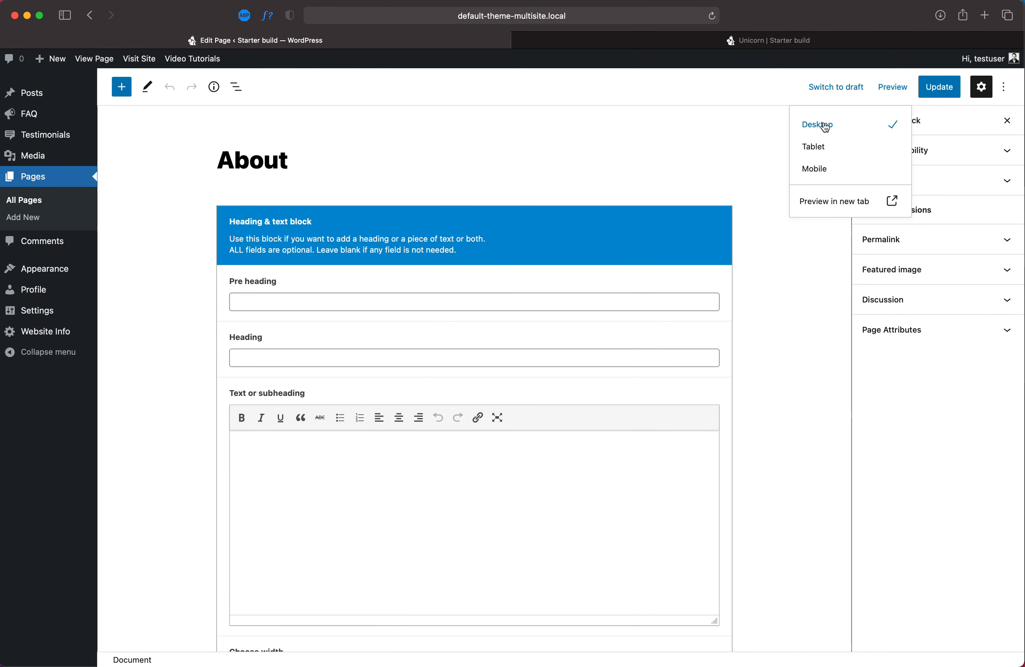
click(823, 173)
click(815, 146)
click(818, 125)
click(818, 170)
click(814, 146)
click(818, 125)
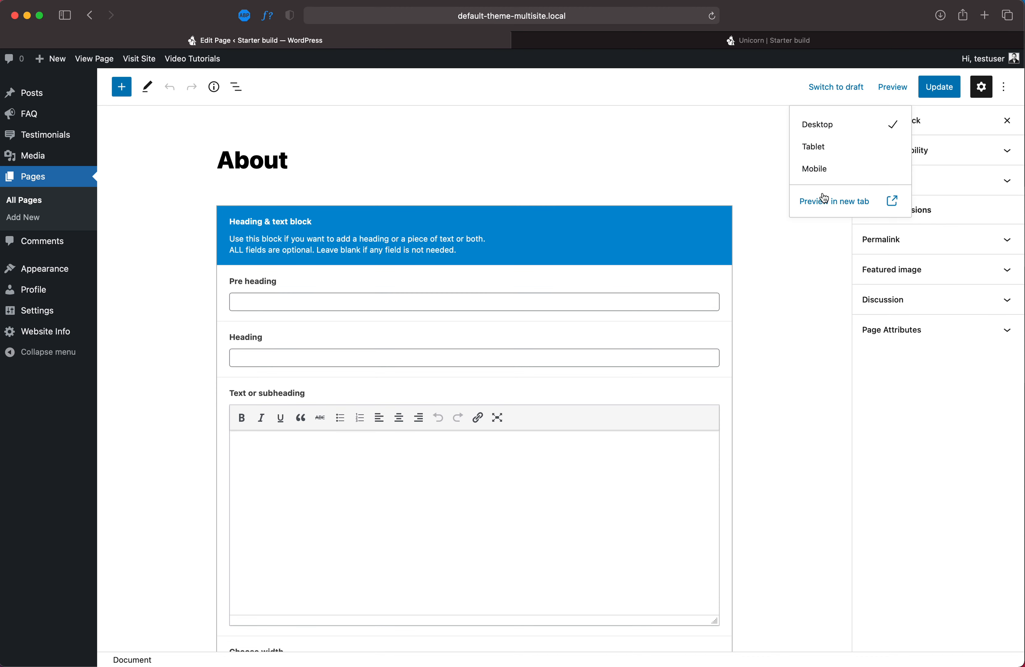
Preview the About page in a new tab, return to its editor and dismiss the preview options.
click(839, 204)
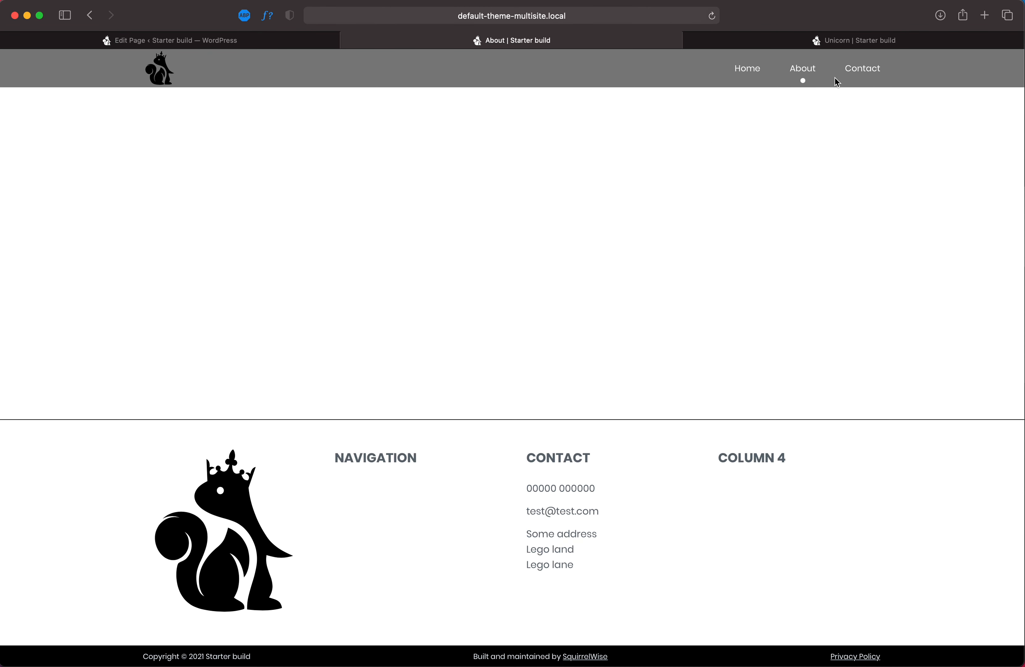
click(281, 43)
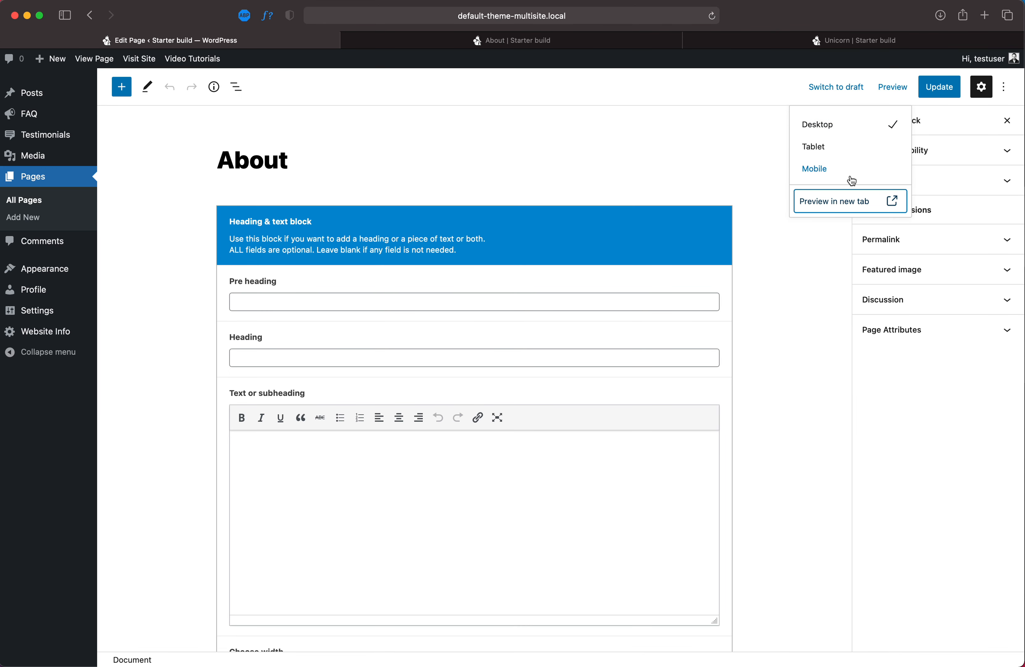
click(893, 90)
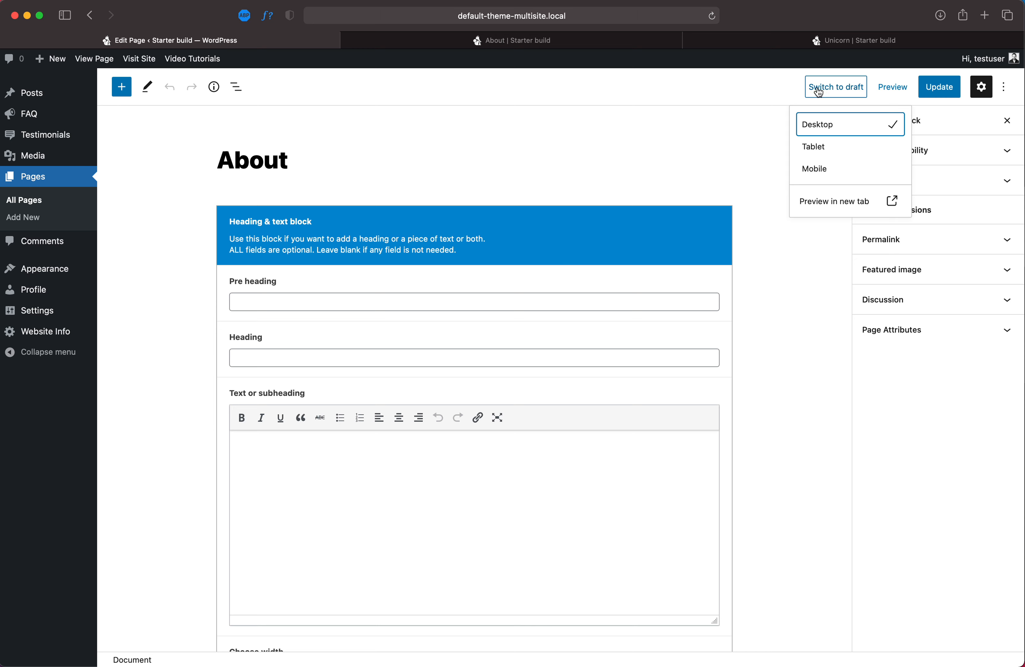
click(720, 130)
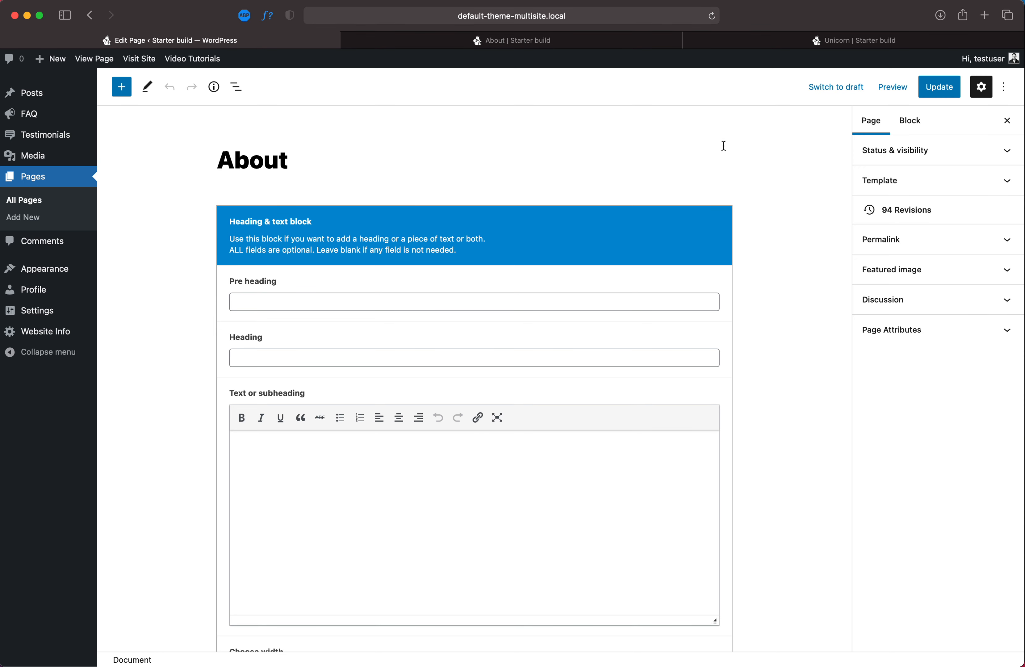
Open Test Page for editing from the list of all pages and switch it to draft, confirming the change.
click(20, 201)
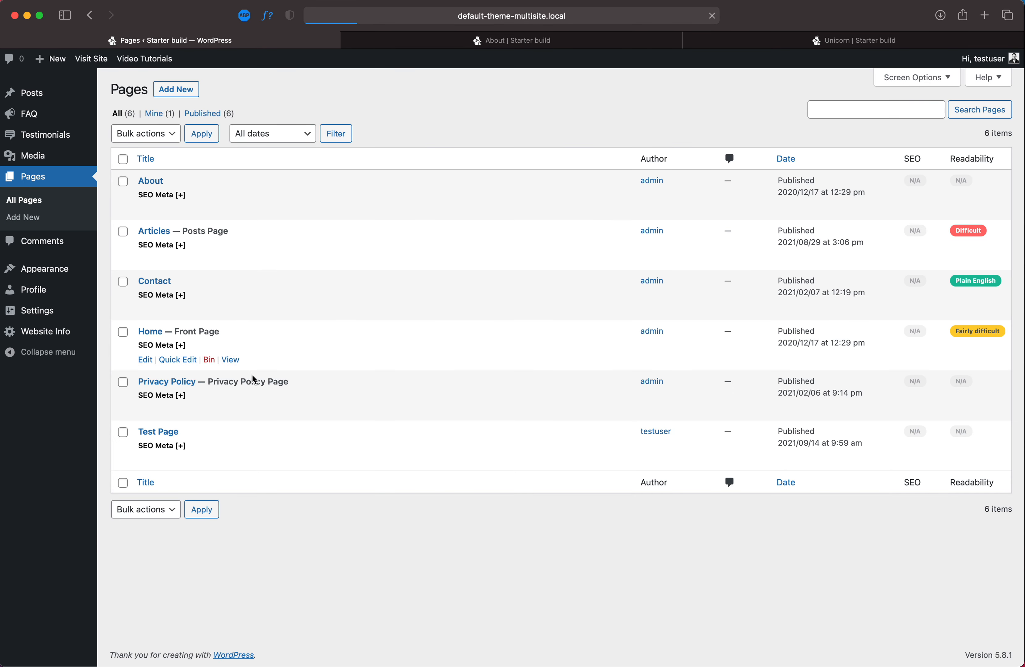
click(144, 461)
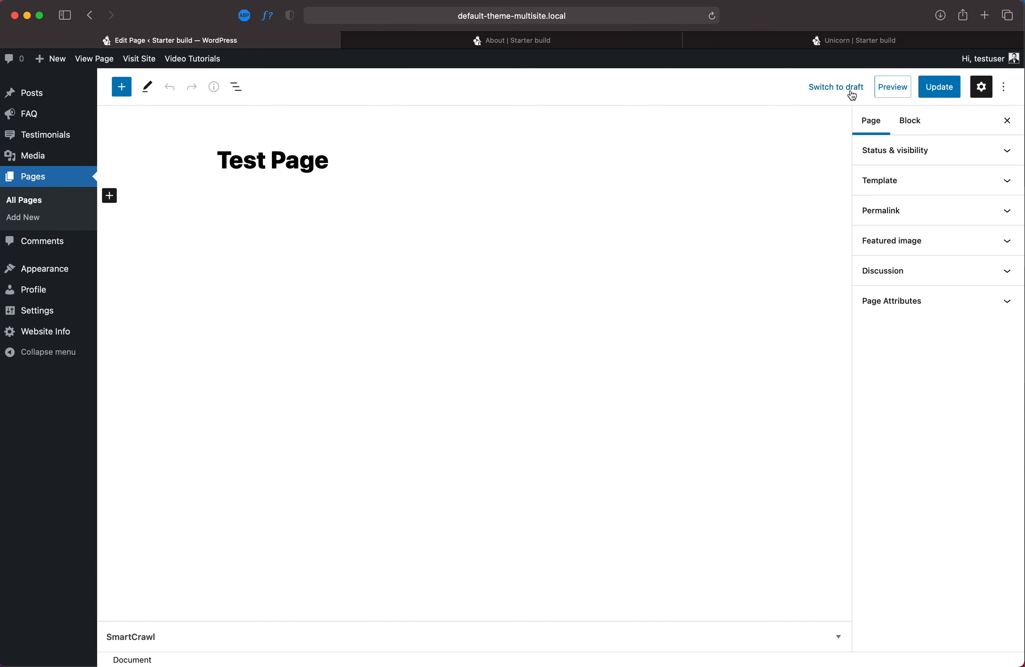
click(837, 88)
click(626, 354)
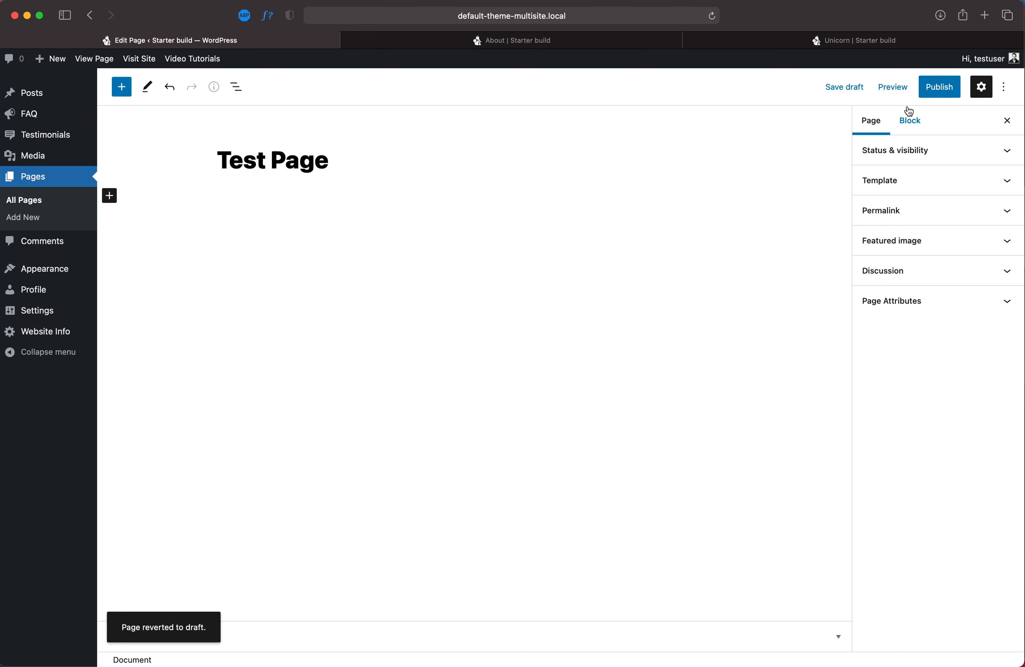
Select the Test Page title text and save the page as a draft.
drag(329, 160, 187, 161)
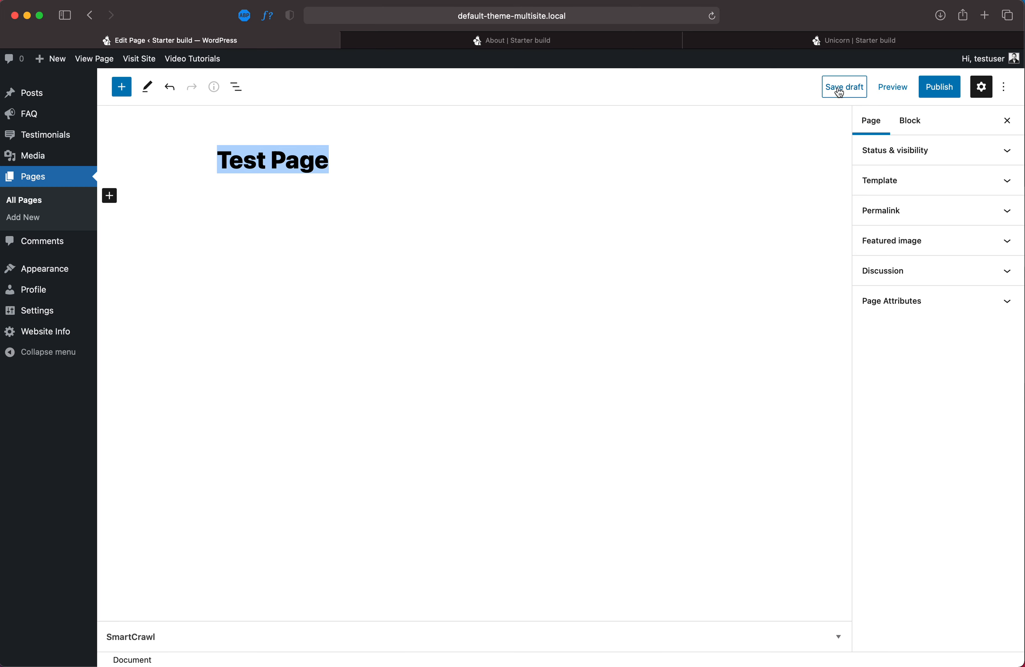
drag(330, 165, 210, 164)
click(828, 87)
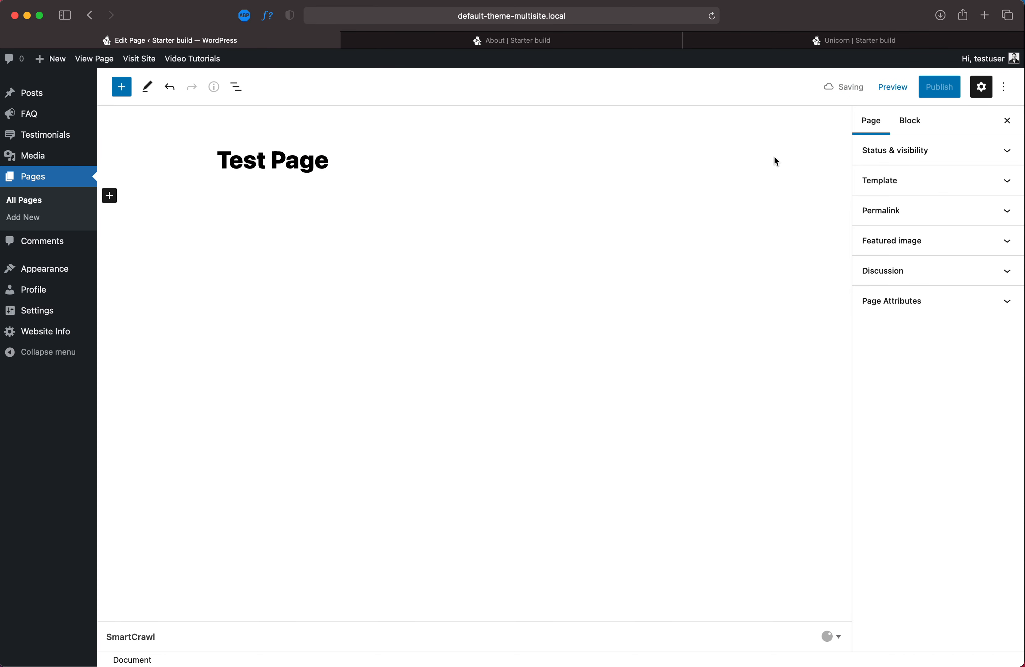
Return to the list of all pages, highlight Test Page's Draft label and filter the list to drafts only.
click(44, 181)
drag(220, 435, 201, 434)
click(213, 430)
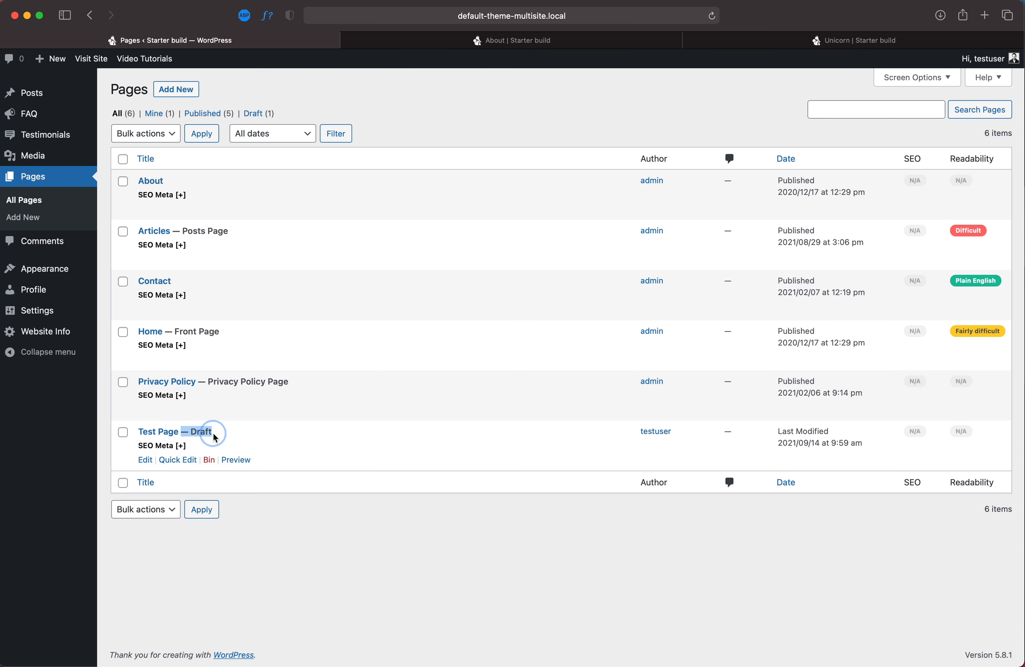
click(264, 116)
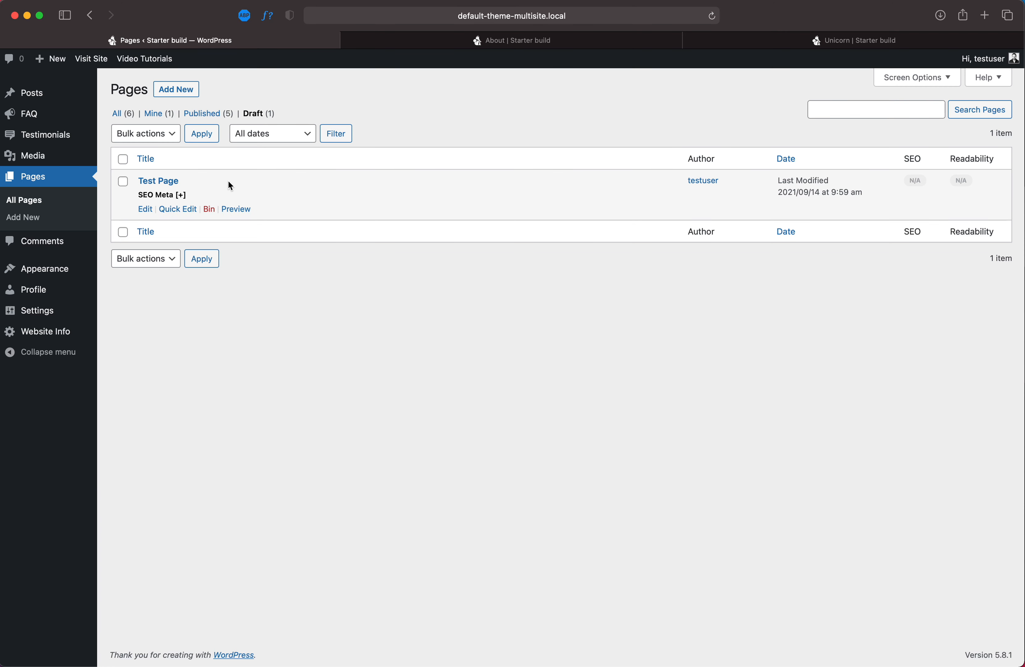
mouse_move(210, 200)
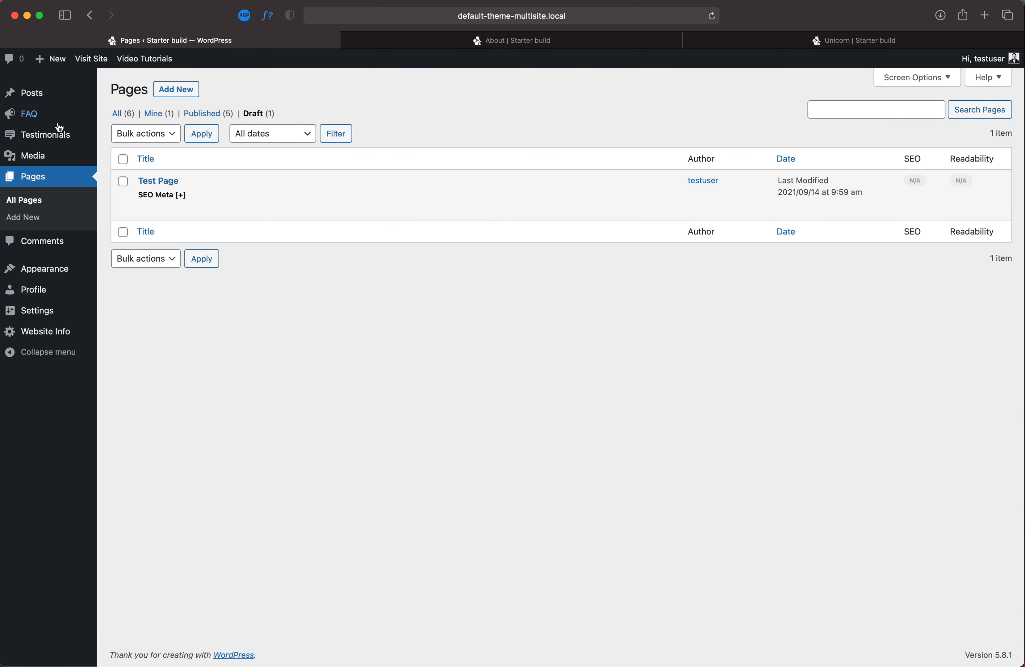
Reopen the About page from the full list of pages, dismiss the autosave notice and update the page.
mouse_move(30, 96)
click(41, 205)
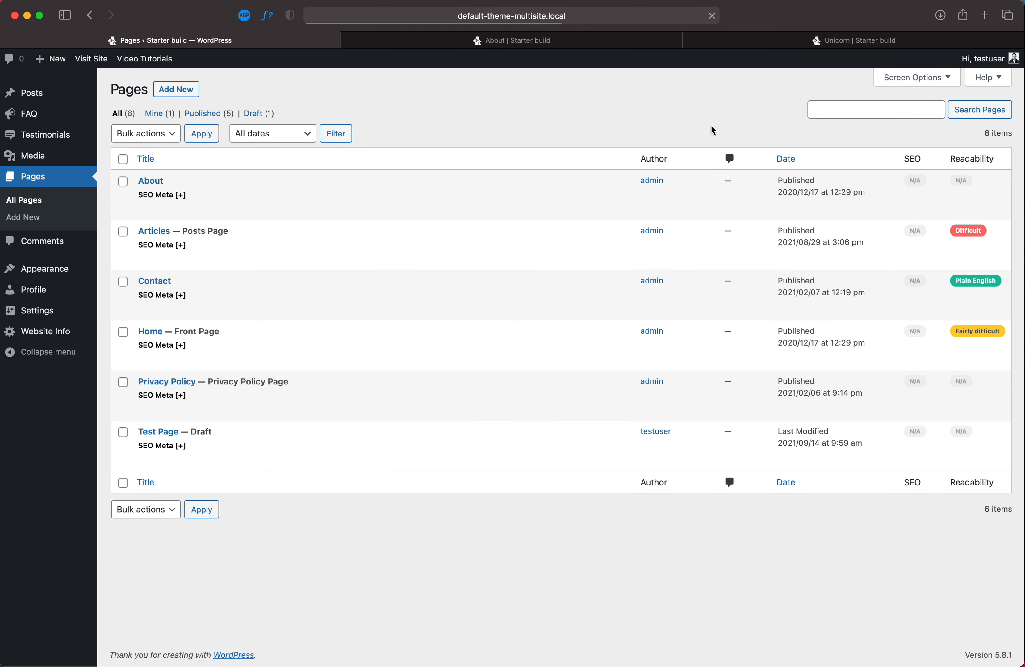
click(150, 211)
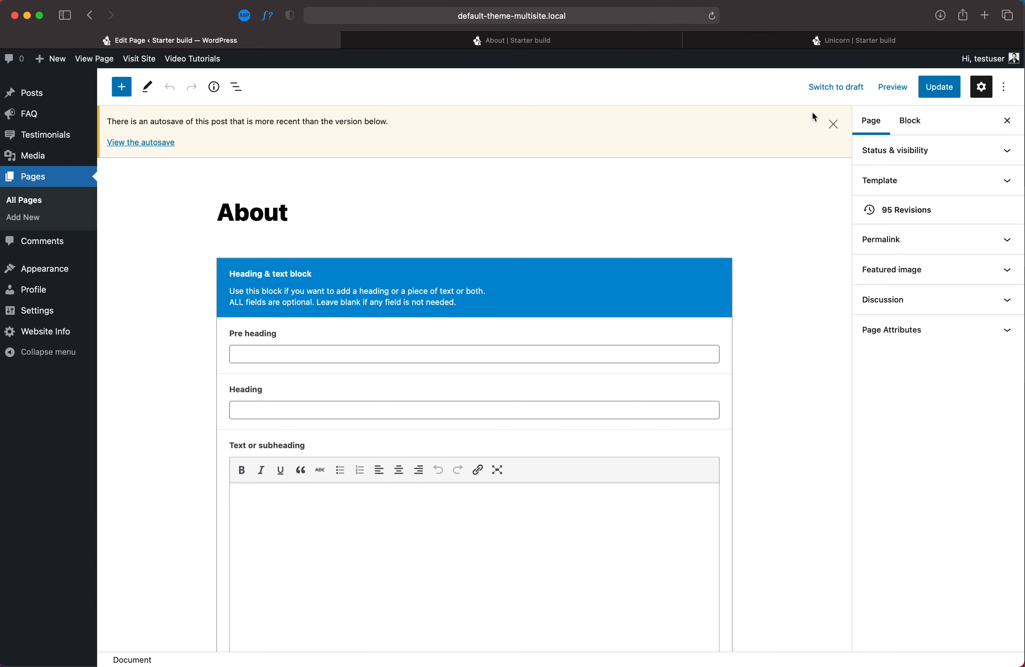
click(833, 125)
click(932, 88)
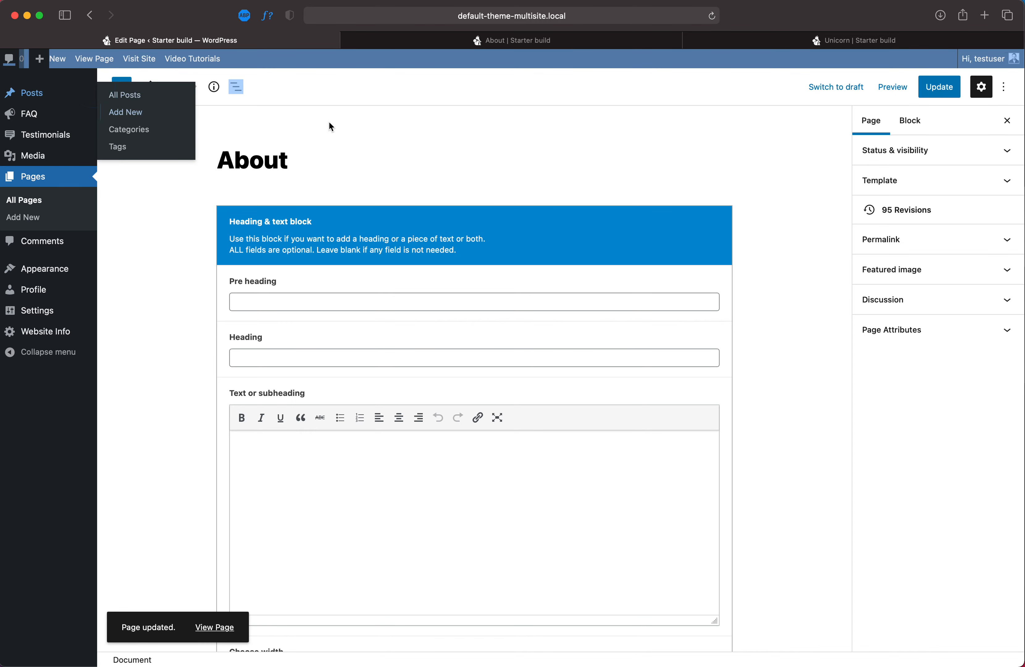
Look through the stacked Heading & text blocks on the About page from the first to the last.
click(343, 227)
scroll(382, 262, down, 10)
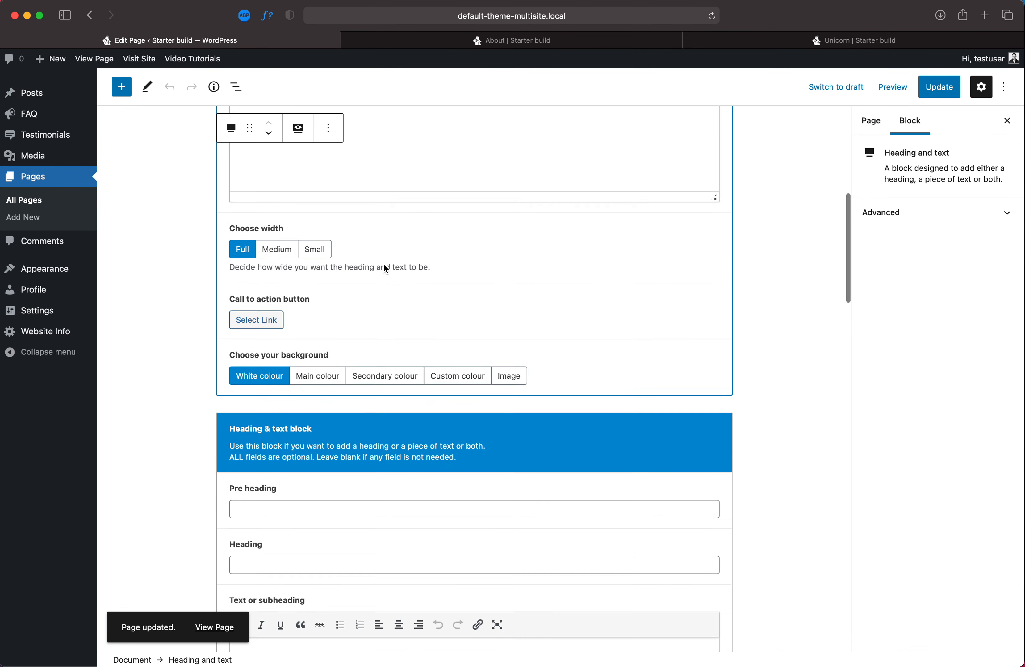
click(392, 362)
scroll(392, 359, up, 3)
scroll(391, 355, down, 6)
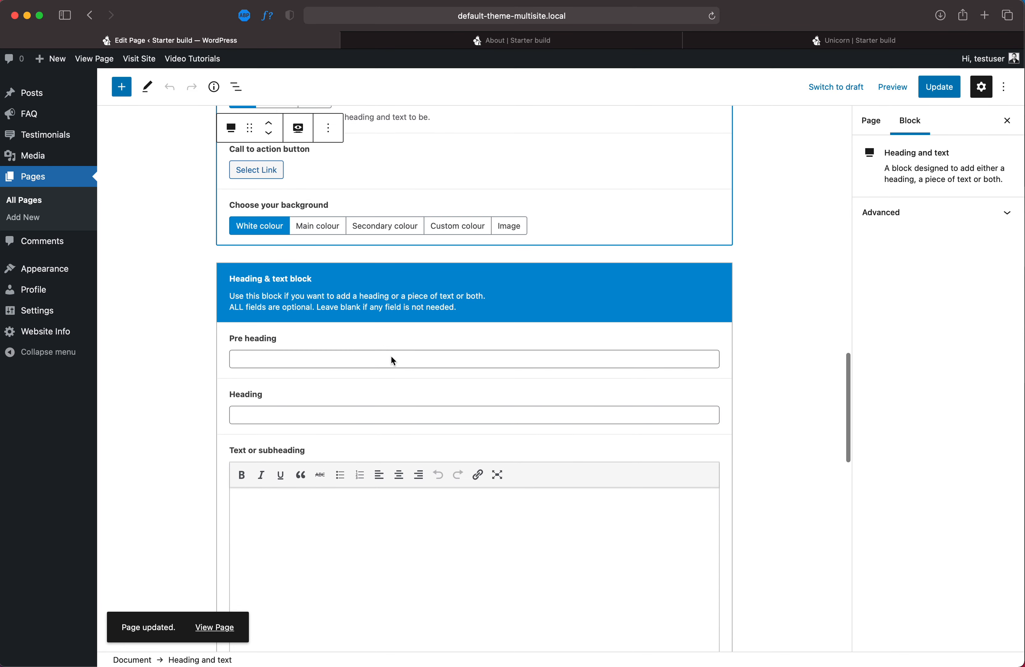
scroll(396, 322, up, 5)
scroll(396, 323, down, 5)
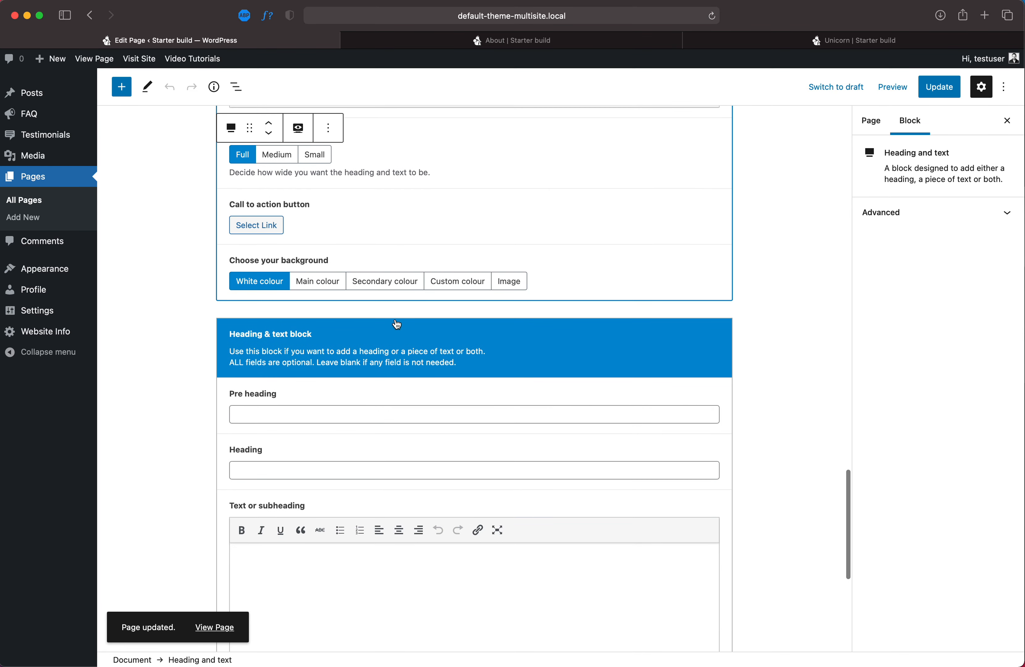
scroll(394, 319, down, 2)
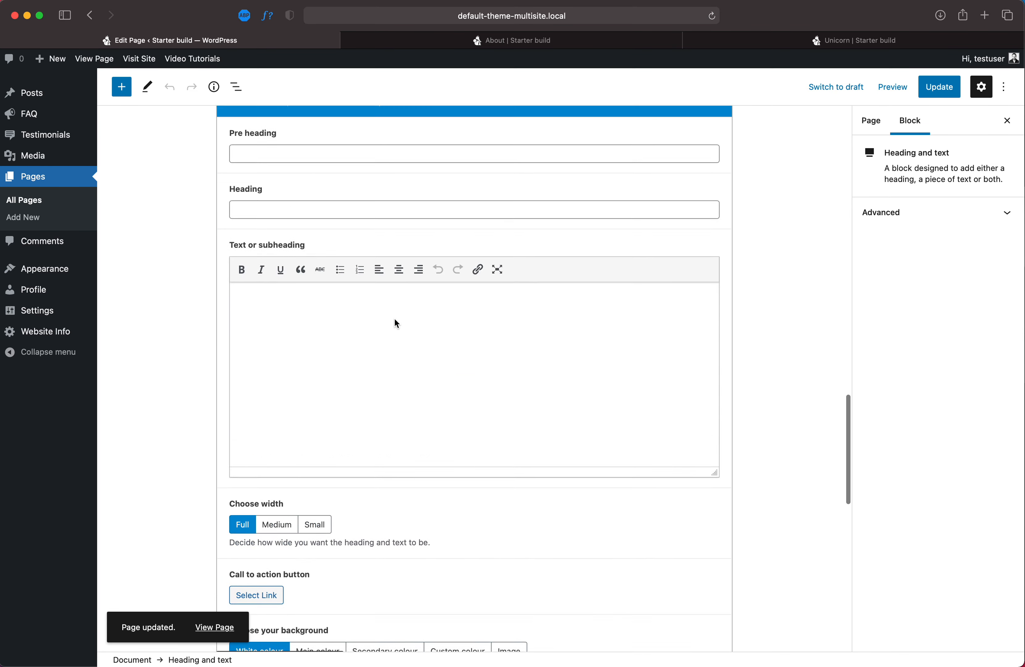
scroll(395, 320, up, 5)
scroll(381, 338, down, 4)
scroll(373, 353, up, 2)
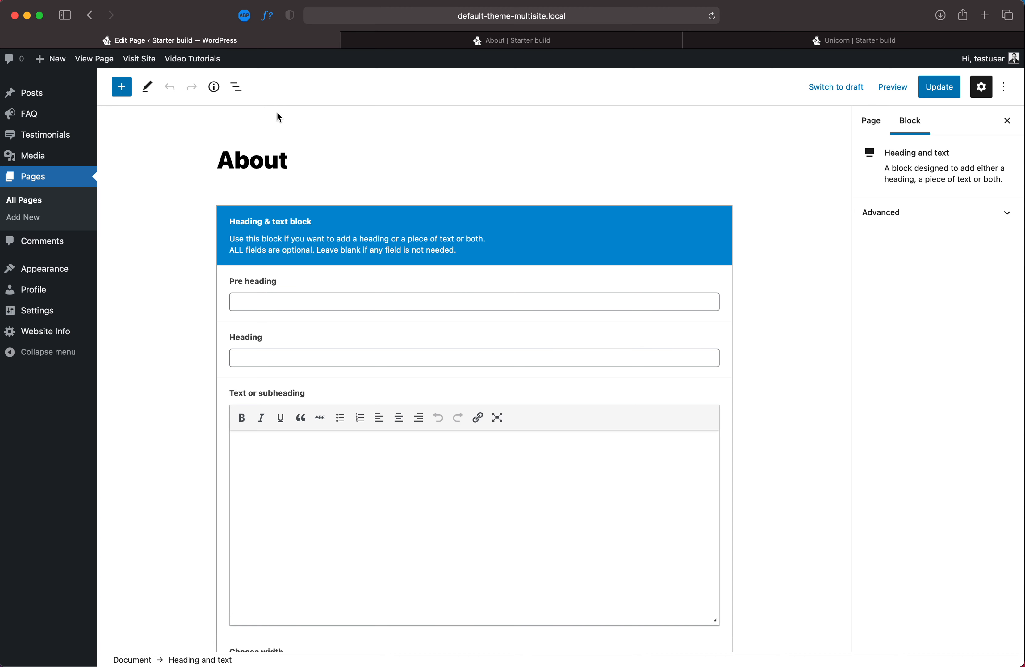
Show the block list view, select the third and the first Heading and text block in it, and close the list.
click(237, 88)
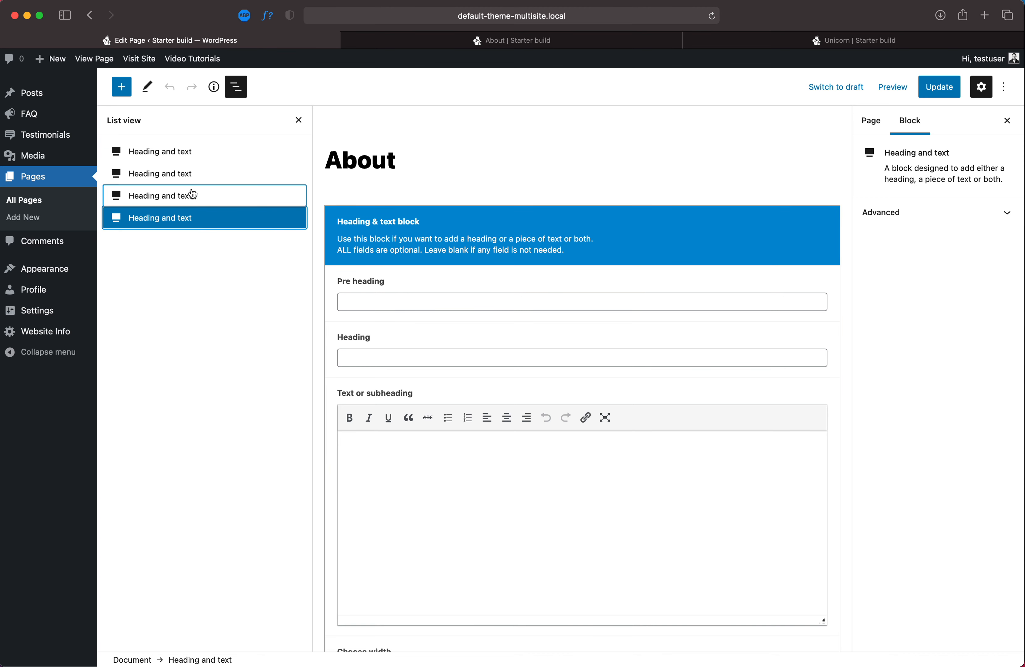
click(183, 197)
click(195, 152)
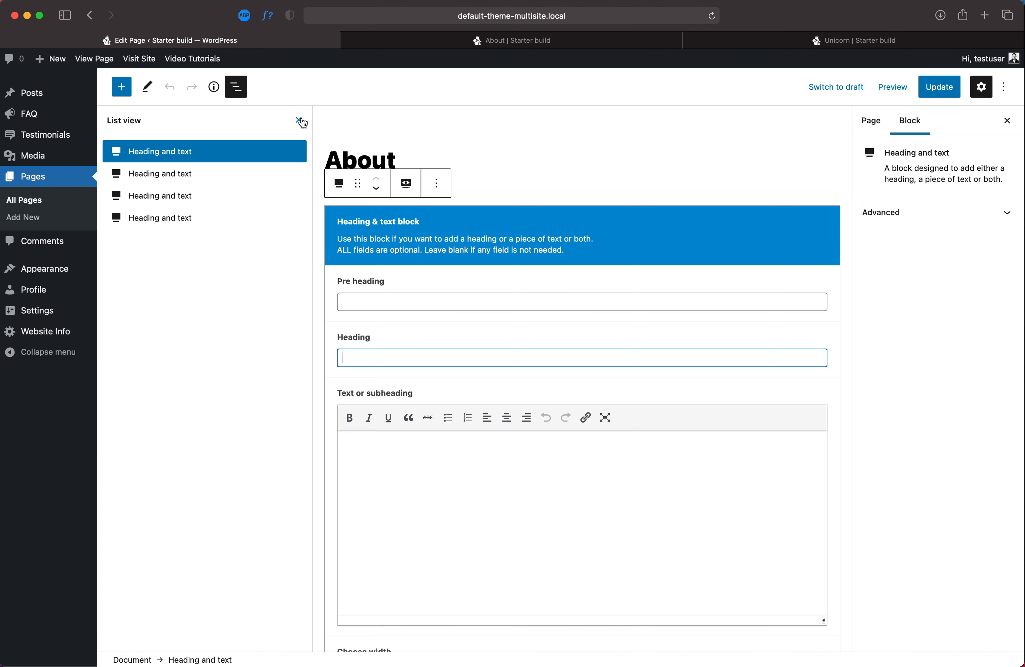
click(236, 88)
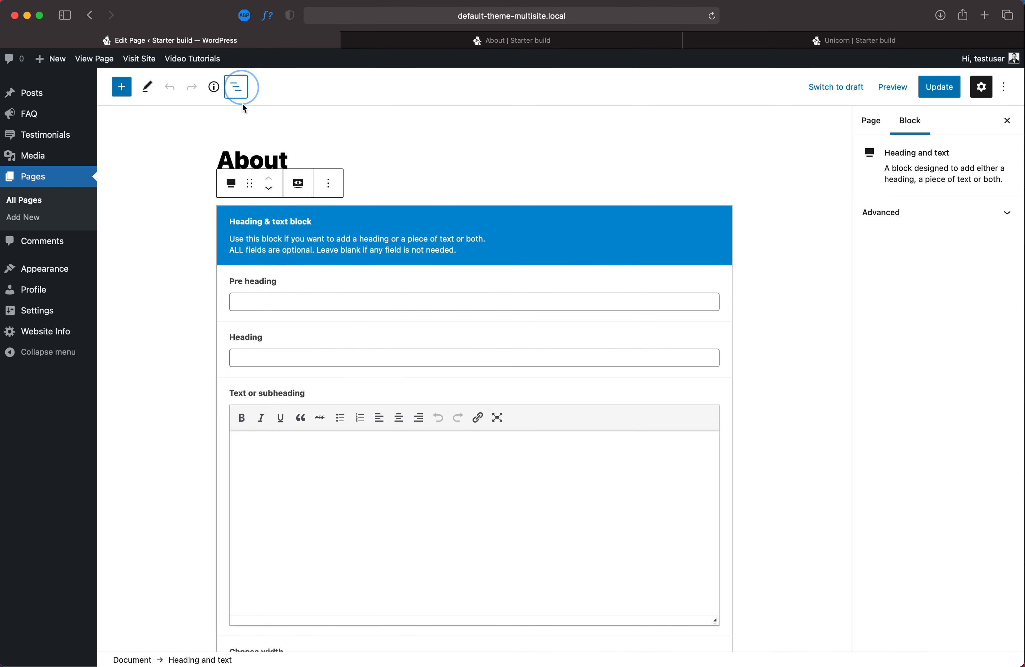
Open the About page's document details and highlight the character, word, heading, paragraph and block statistics.
click(213, 90)
drag(202, 171, 112, 124)
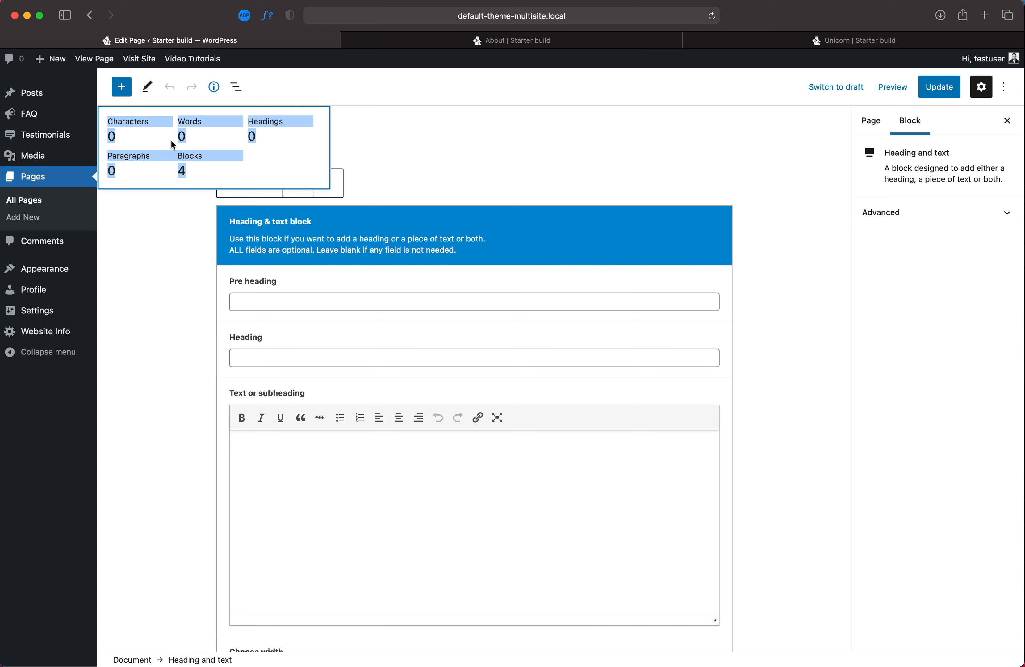
Highlight the statistics in the About page's document details again, including the paragraph and block counts, and close the details.
drag(263, 134, 164, 135)
drag(118, 167, 191, 171)
click(191, 172)
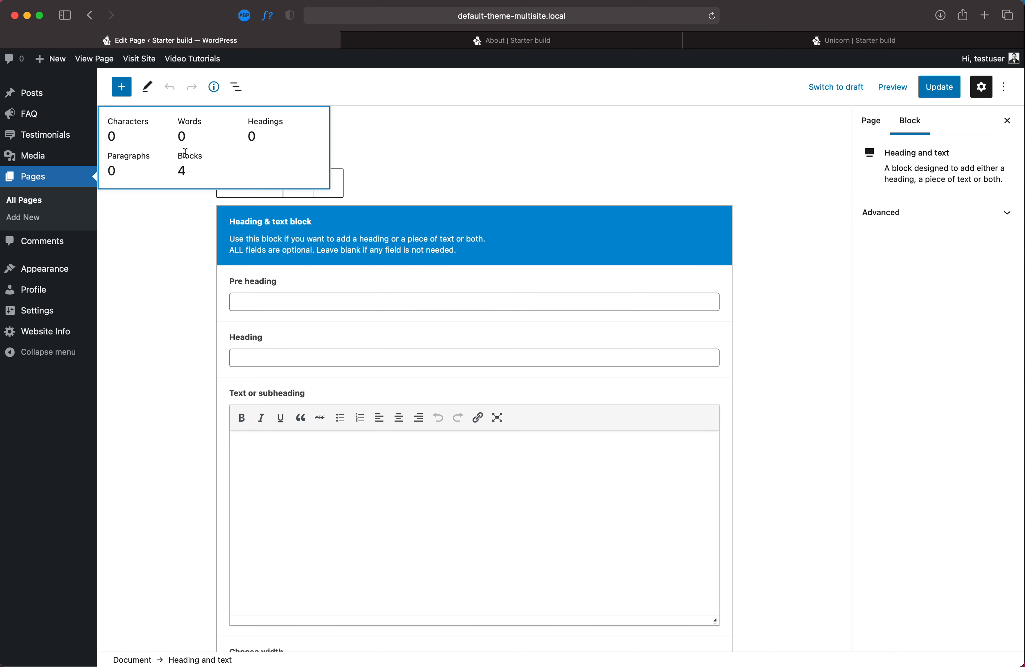
drag(199, 172, 104, 113)
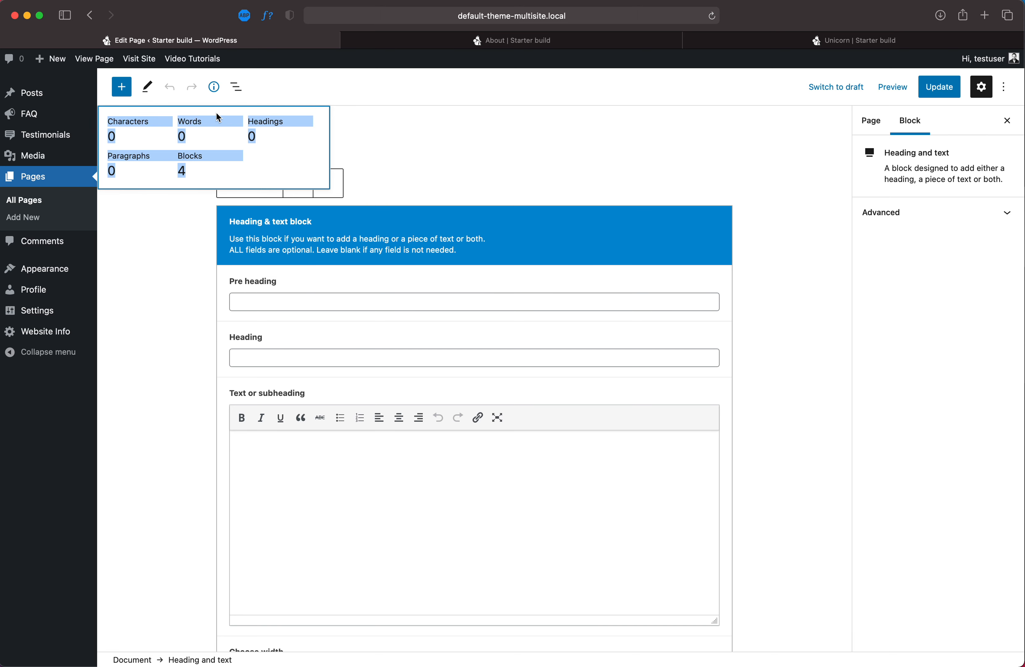
click(216, 90)
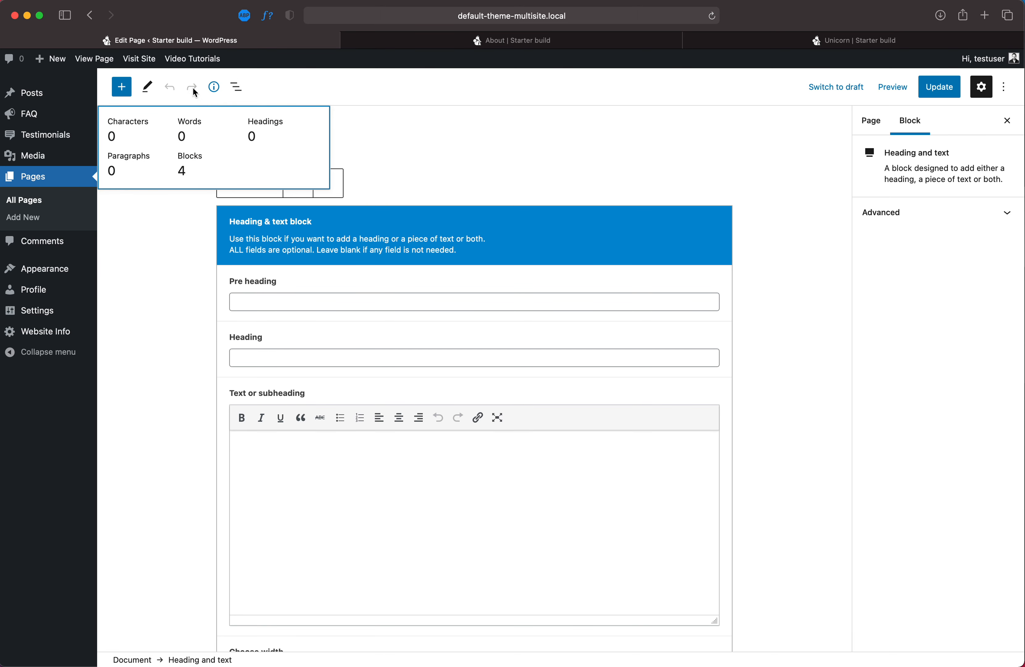
click(173, 90)
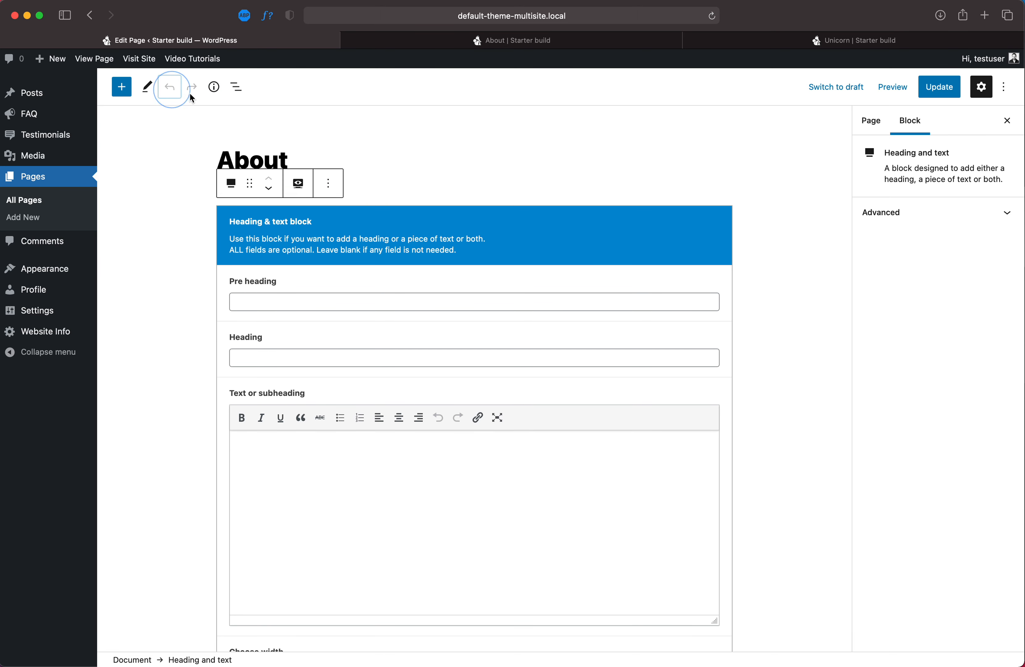
Show the Edit and Select tool choices, open the block inserter to view the available blocks, and close it.
click(147, 88)
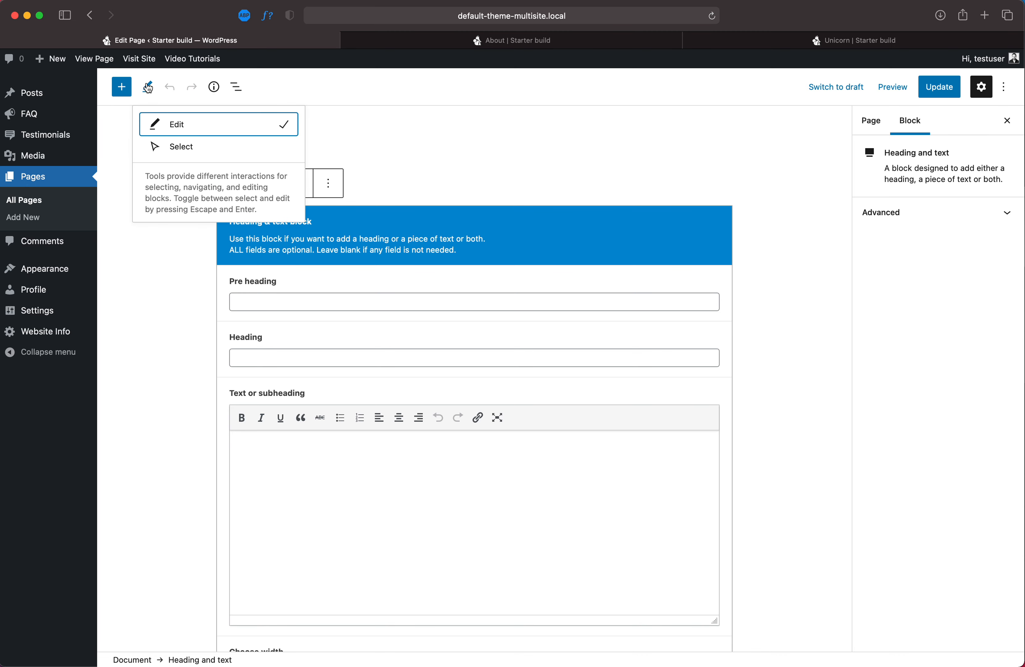
click(117, 91)
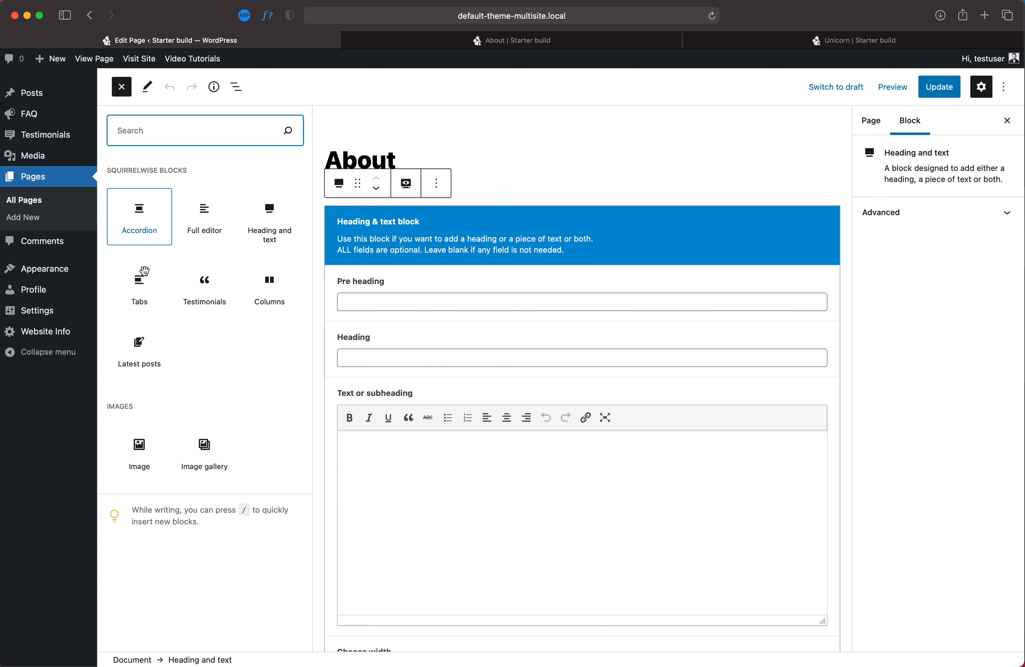
click(122, 89)
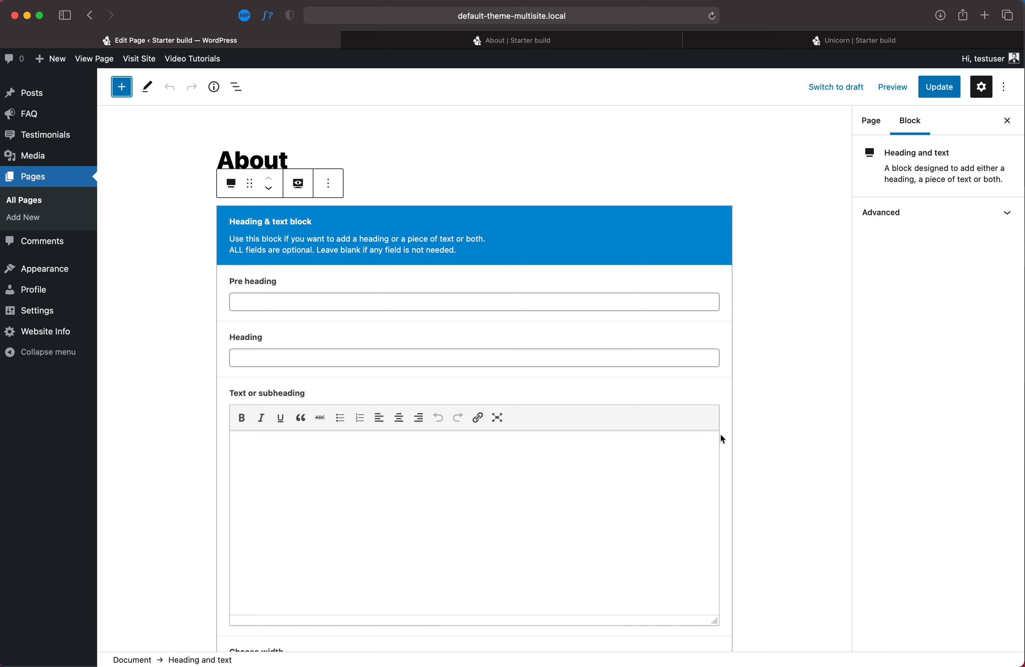
scroll(720, 434, down, 15)
scroll(720, 434, down, 17)
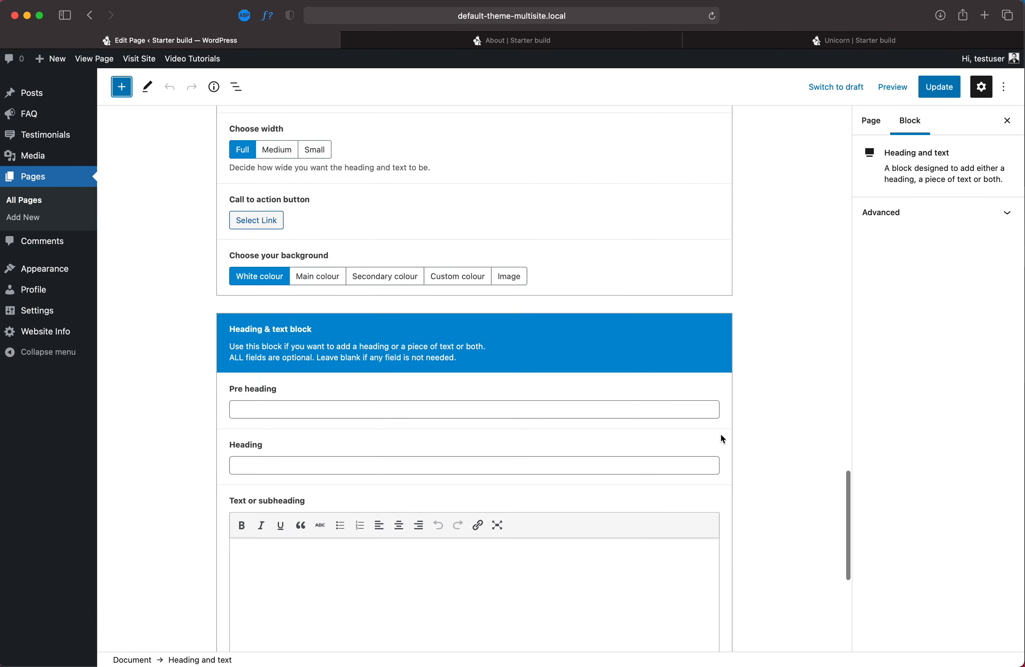
scroll(720, 433, up, 19)
scroll(720, 433, up, 5)
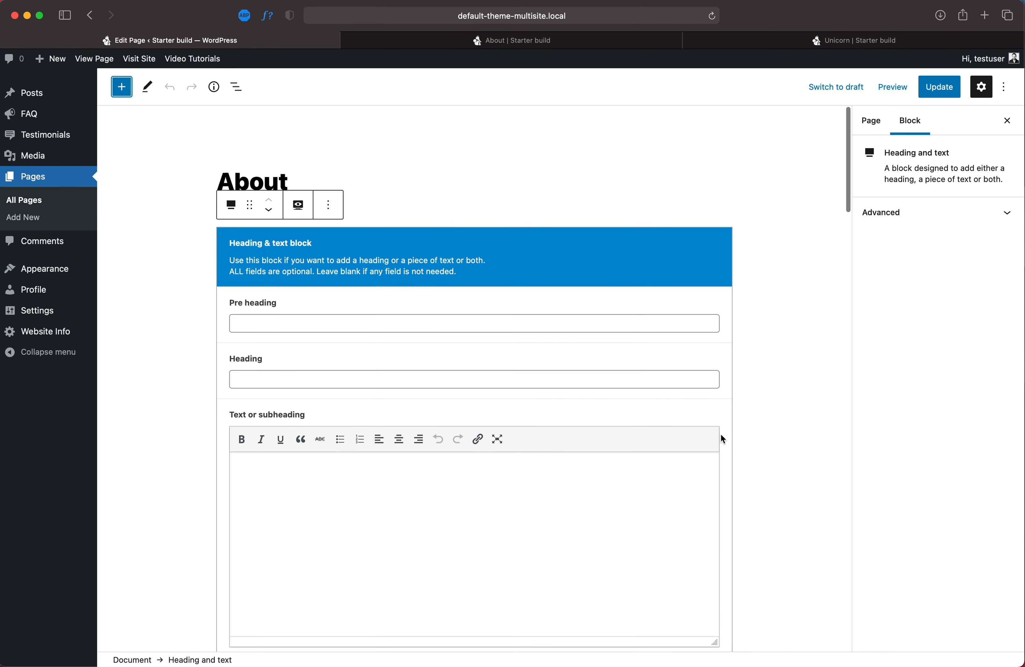